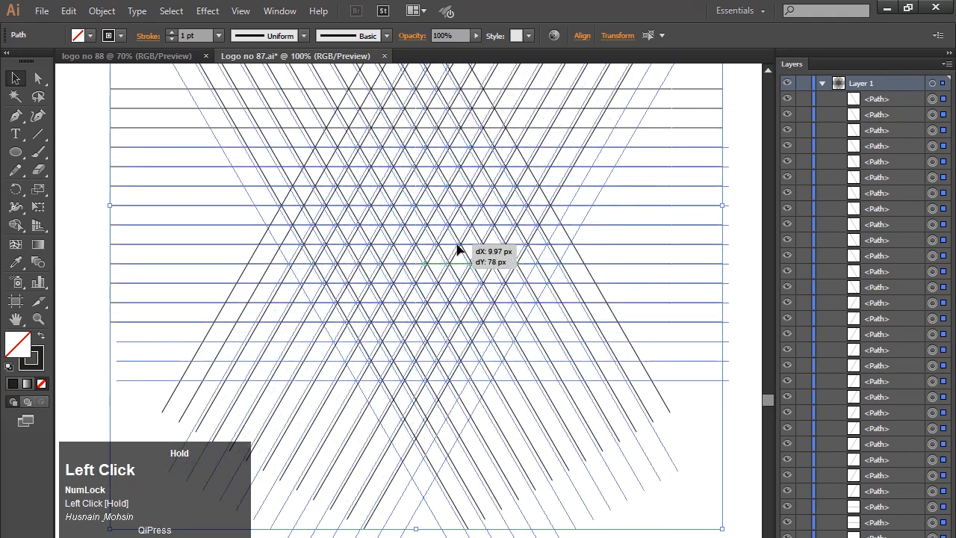
Swap fill and stroke, then use Shape Builder to merge grid cells into the first A's long slanted leg and short descending stroke.
left_click(14, 226)
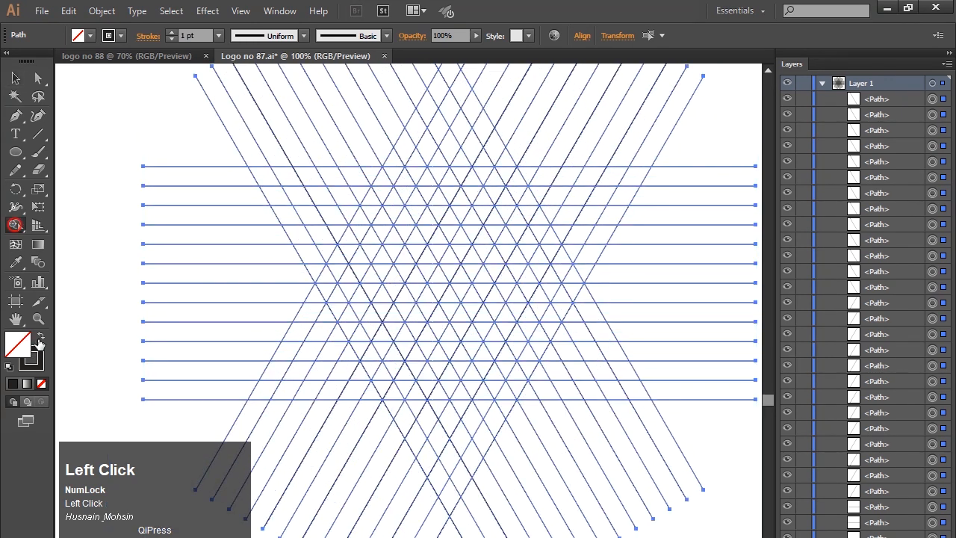
left_click(40, 336)
mouse_move(260, 399)
left_mouse_down()
mouse_move(393, 164)
mouse_move(331, 270)
mouse_move(394, 168)
mouse_move(433, 224)
left_mouse_up()
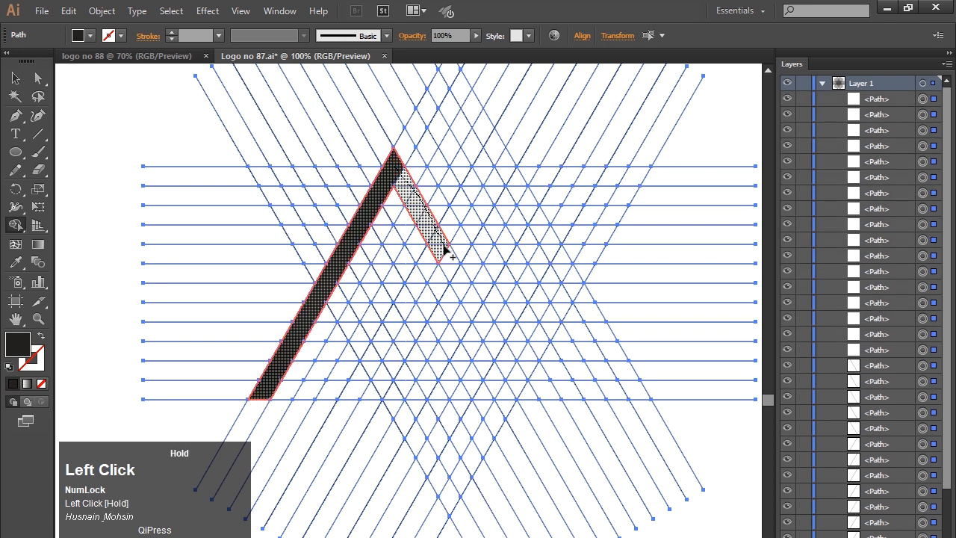
left_click_drag(440, 249, 441, 249)
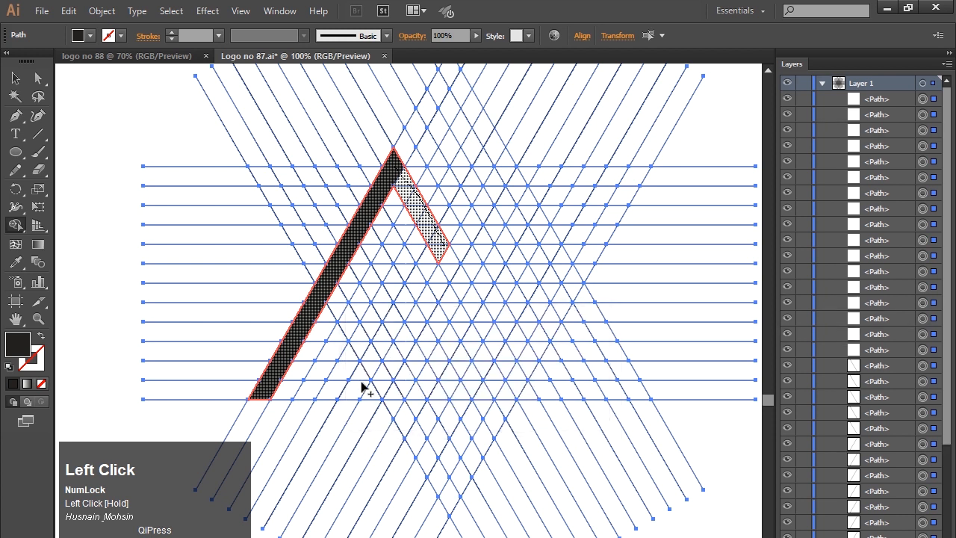
mouse_move(349, 397)
left_mouse_down()
mouse_move(486, 154)
mouse_move(480, 168)
left_mouse_up()
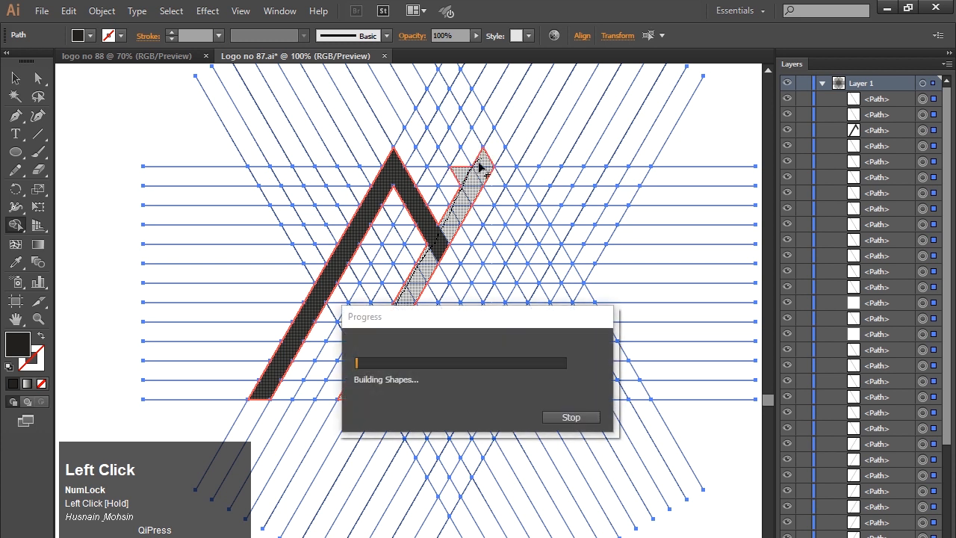
key("z")
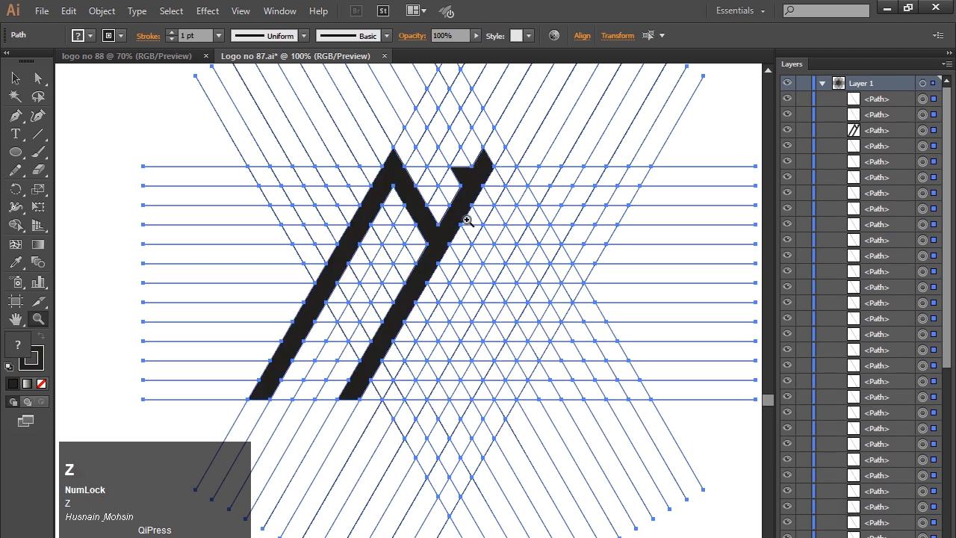
key("ctrl+z")
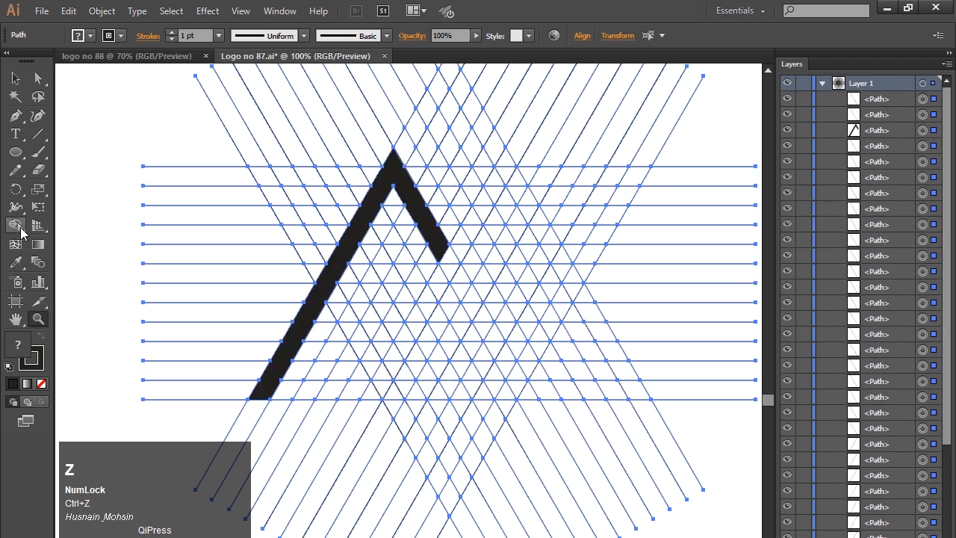
Merge grid cells with Shape Builder into the second rising diagonal, the crossbar and the two parallel descending legs.
left_click(20, 228)
mouse_move(482, 171)
left_mouse_down()
mouse_move(358, 400)
mouse_move(366, 348)
mouse_move(324, 317)
mouse_move(443, 324)
mouse_move(446, 301)
left_mouse_up()
left_click_drag(451, 258, 528, 394)
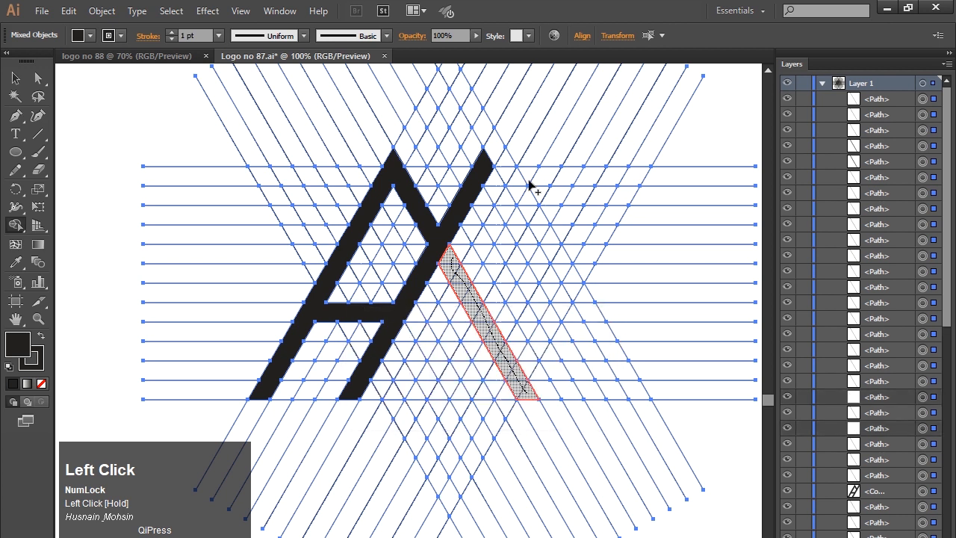
left_click_drag(498, 196, 611, 388)
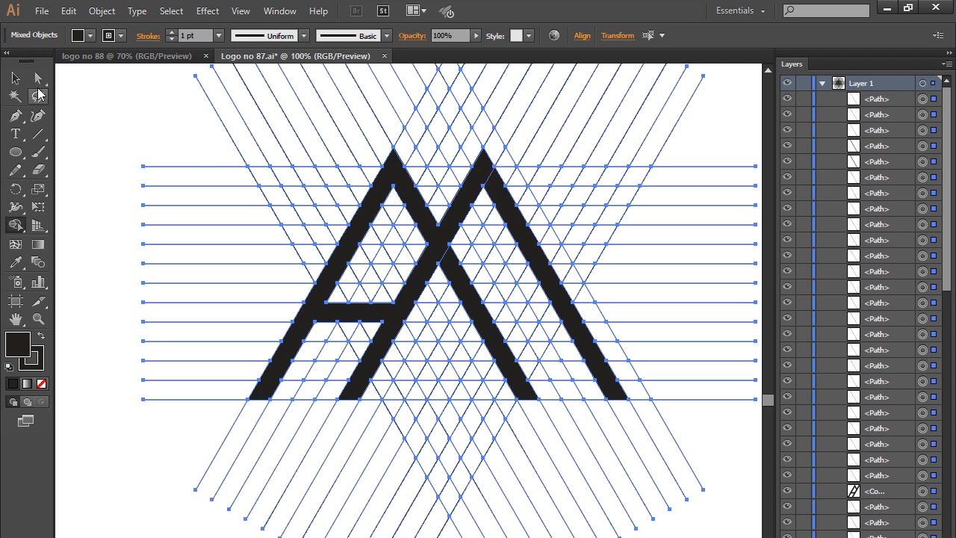
Select all the thin grid lines with the Magic Wand and delete them.
left_click(15, 82)
left_click(137, 117)
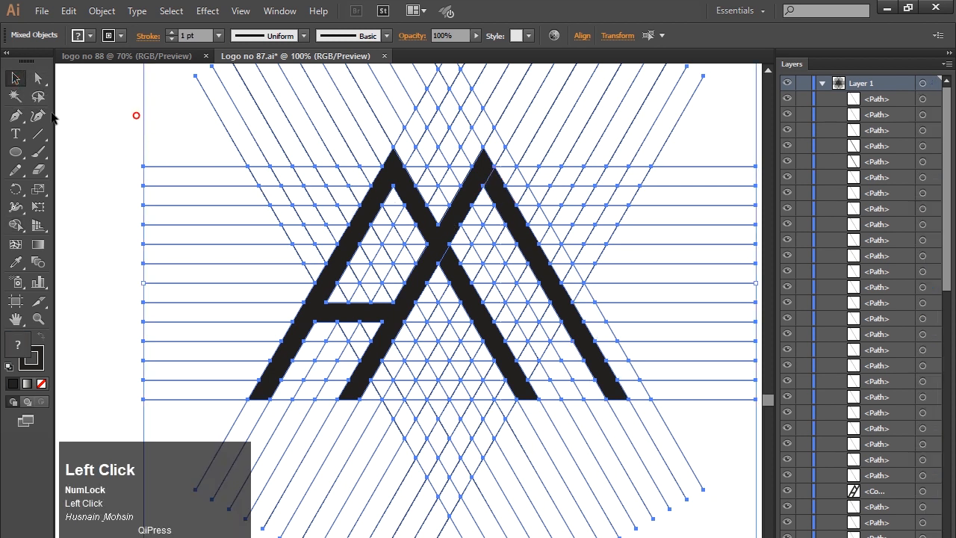
left_click(18, 97)
left_click(248, 121)
key("Delete")
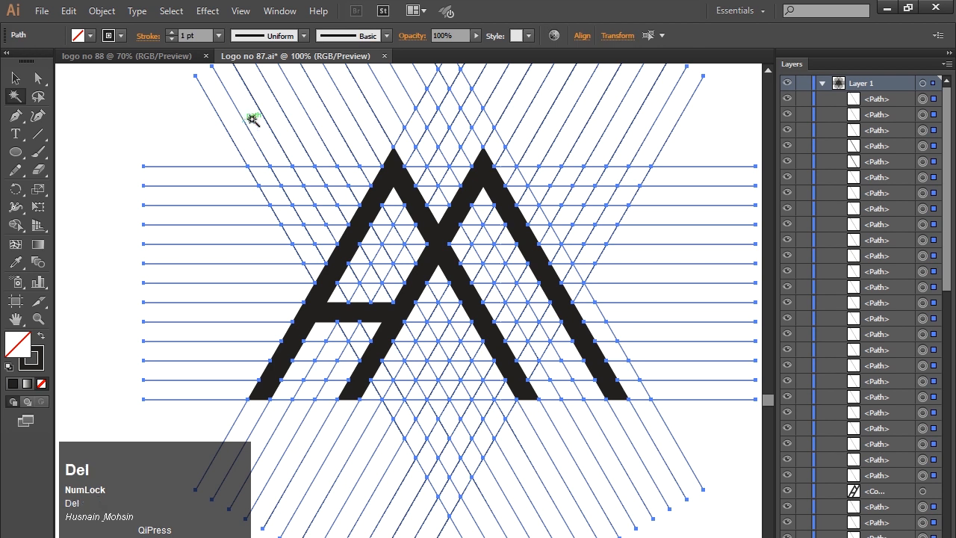
Nudge the two descending legs of the second A right and down to separate them from the first A.
left_click(15, 78)
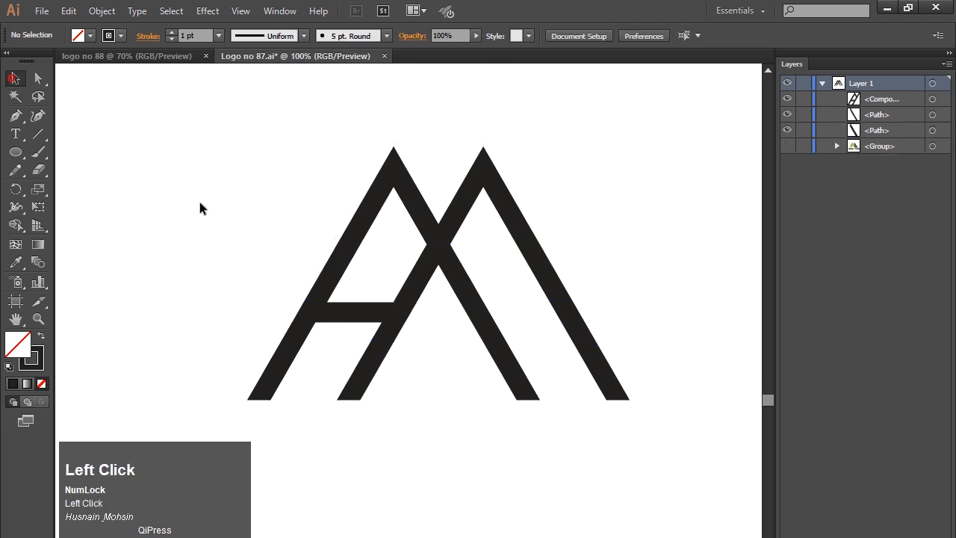
left_click(467, 278)
left_click(547, 278, "shift")
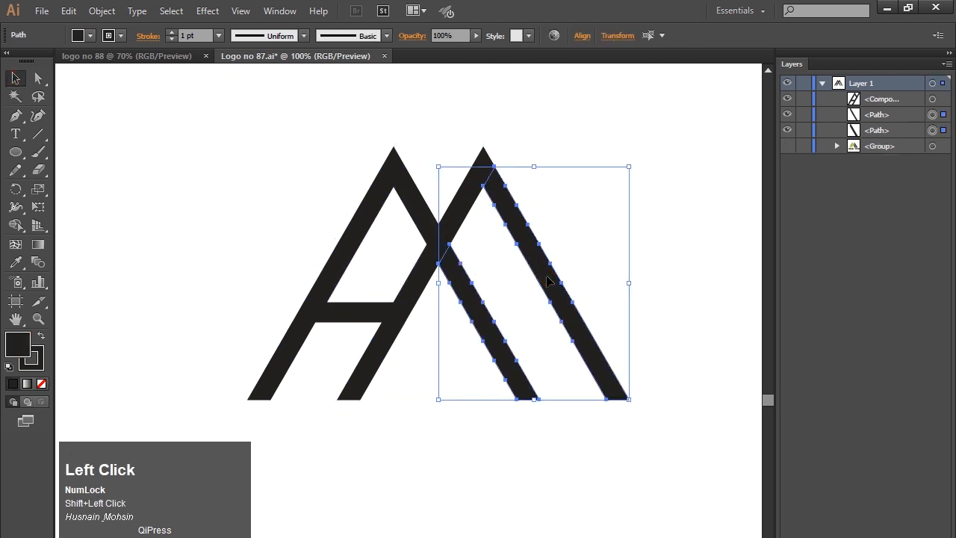
key("shift+Right")
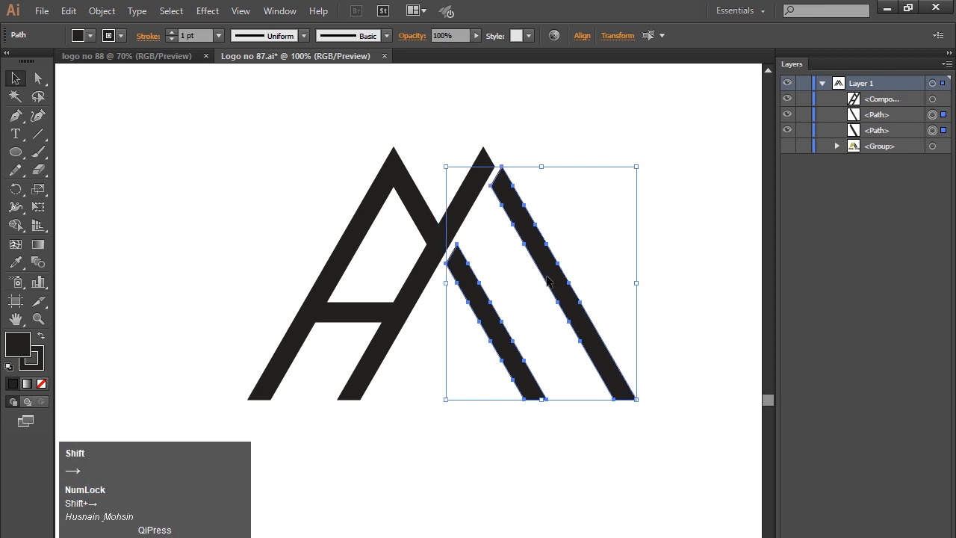
key("shift+Down")
left_click(326, 241)
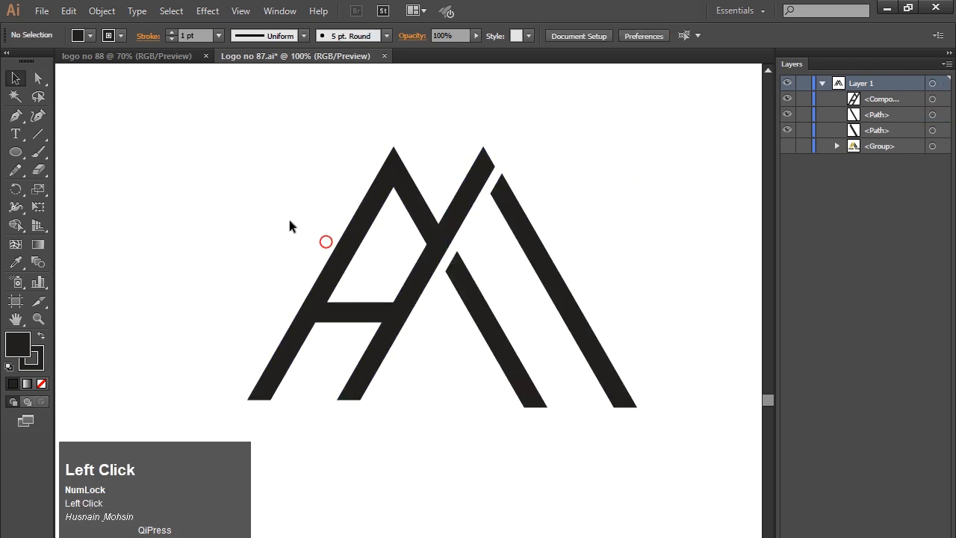
Give all the logo pieces a 4 pt stroke and expand their fill and stroke.
left_click(429, 218)
left_click(205, 160)
left_click_drag(210, 116, 650, 415)
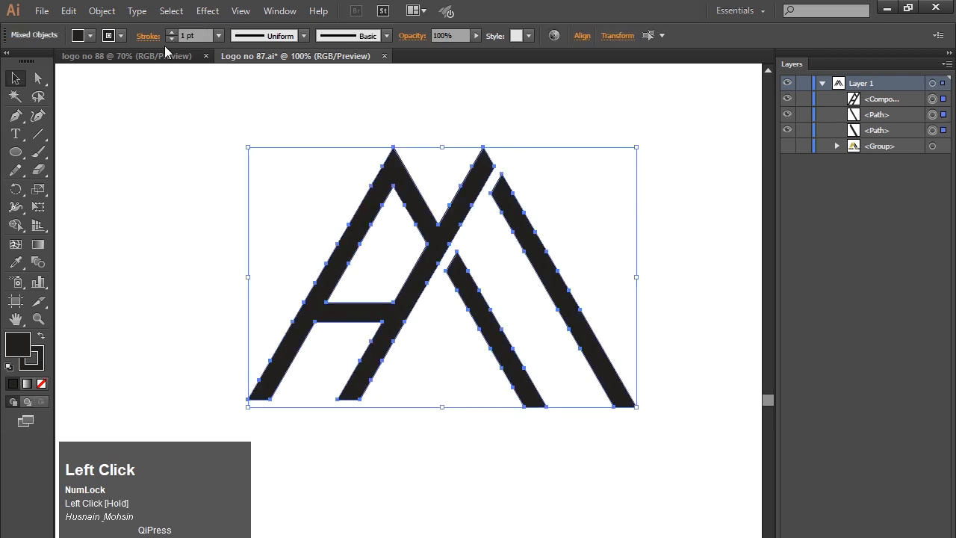
left_click(114, 11)
left_click(127, 170)
left_click(462, 462)
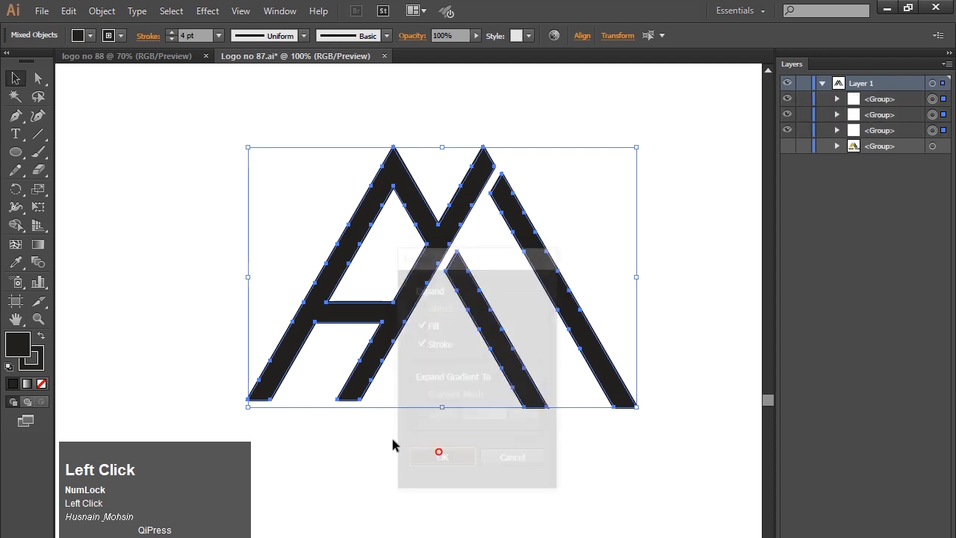
Merge the expanded fills and outlines of the logo pieces with Shape Builder.
left_click(25, 229)
left_click_drag(246, 265, 340, 325)
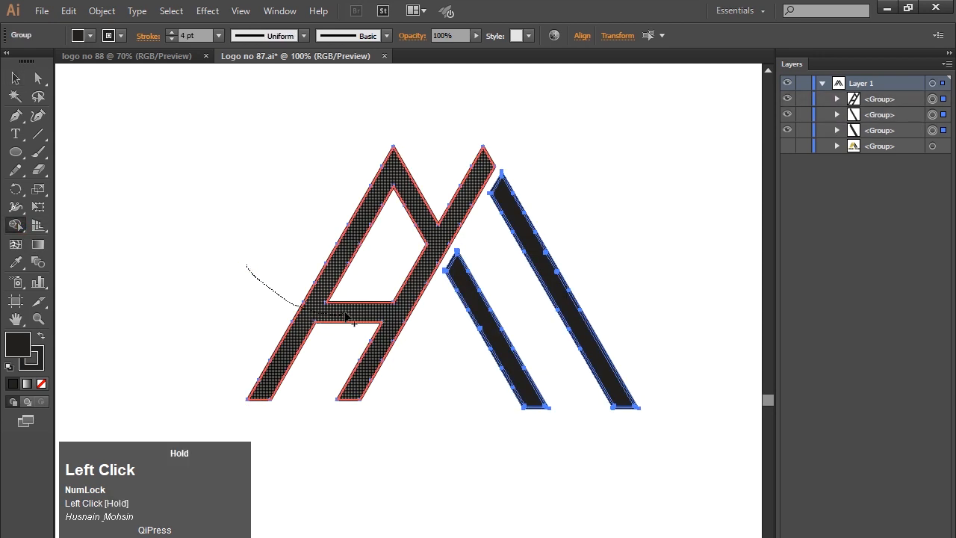
left_click_drag(473, 350, 619, 258)
left_click(15, 78)
left_click(133, 213)
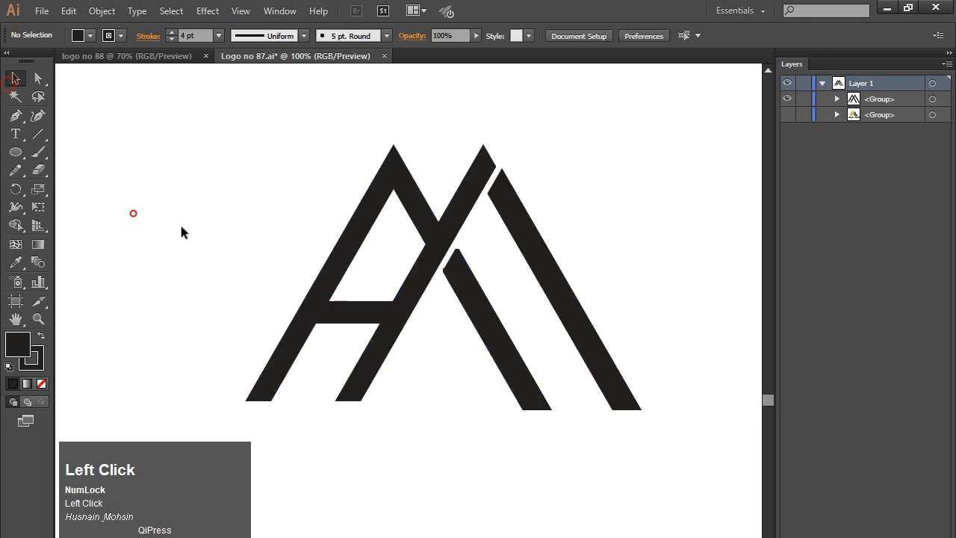
Ungroup the merged logo into its separate pieces.
left_click(426, 222)
right_click(409, 200)
left_click(452, 285)
left_click(124, 279)
left_click(392, 183)
left_click(157, 294)
Select all the logo pieces and set their stroke to none.
left_click_drag(187, 222, 609, 396)
left_click(89, 35)
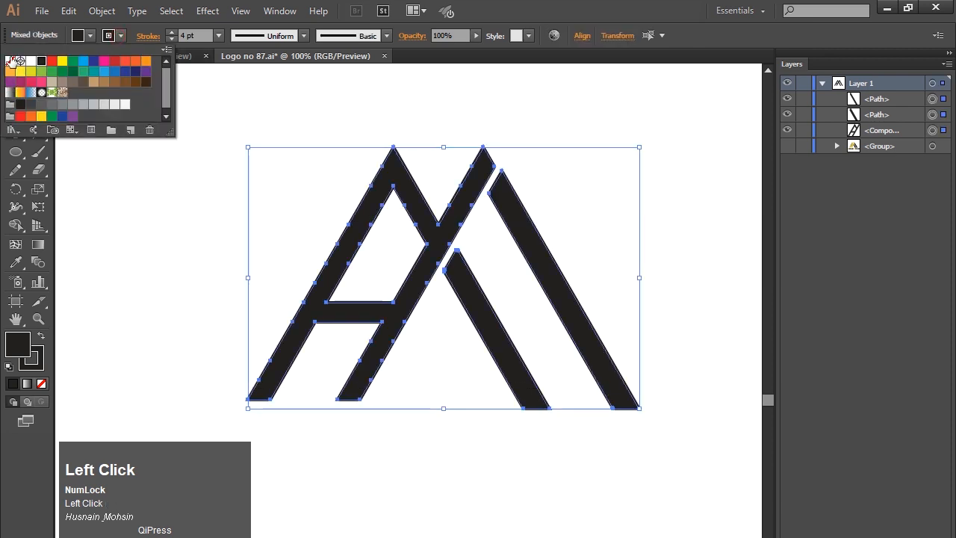
left_click(13, 61)
left_click(136, 187)
Try a 4 pt stroke on all the logo pieces and expand their fill and stroke.
left_click_drag(192, 138, 637, 389)
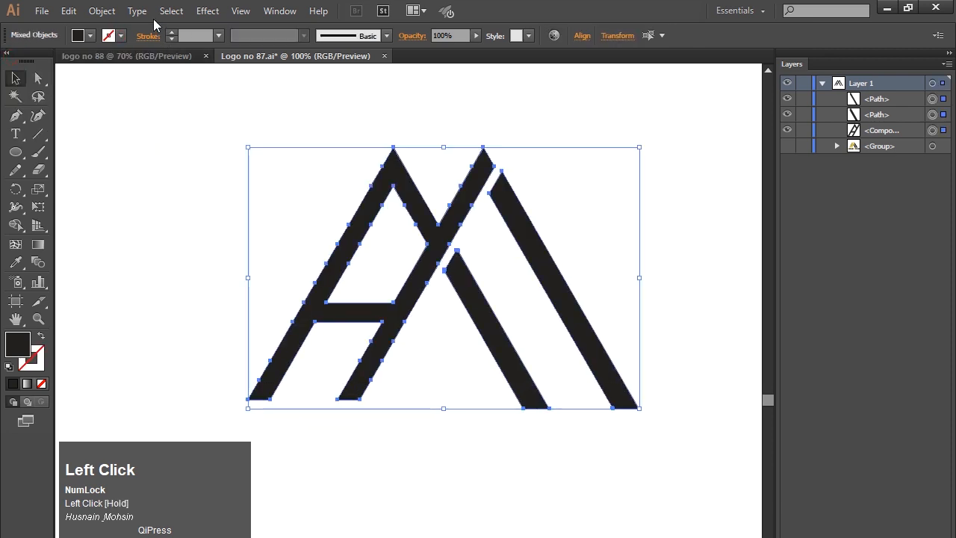
left_click(171, 32)
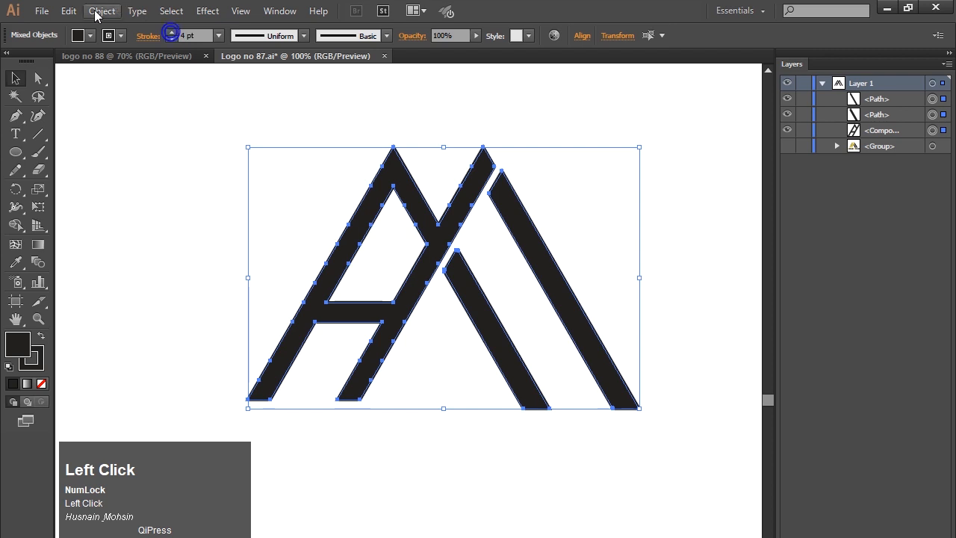
left_click(102, 10)
left_click(127, 169)
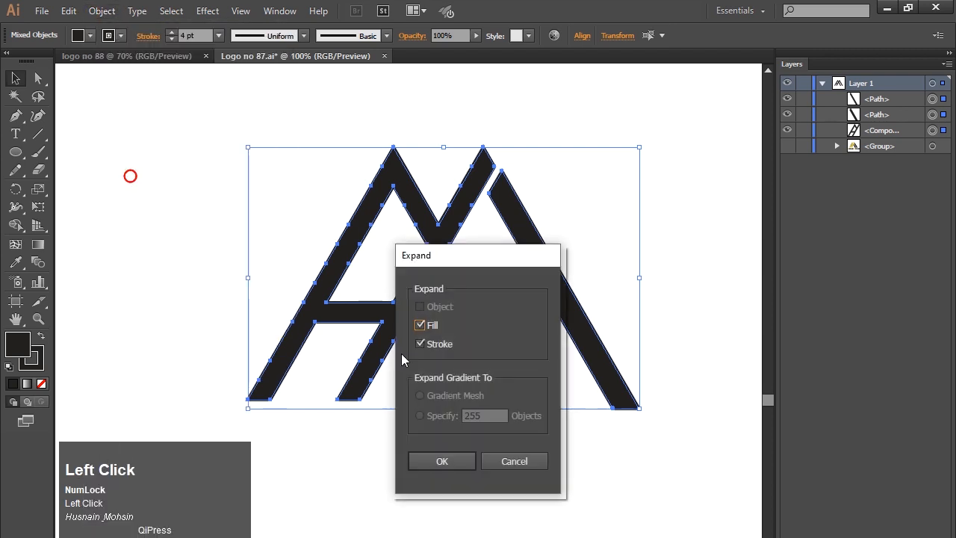
left_click(427, 464)
Try to merge the newly expanded pieces with Shape Builder and ungroup the result.
left_click(15, 225)
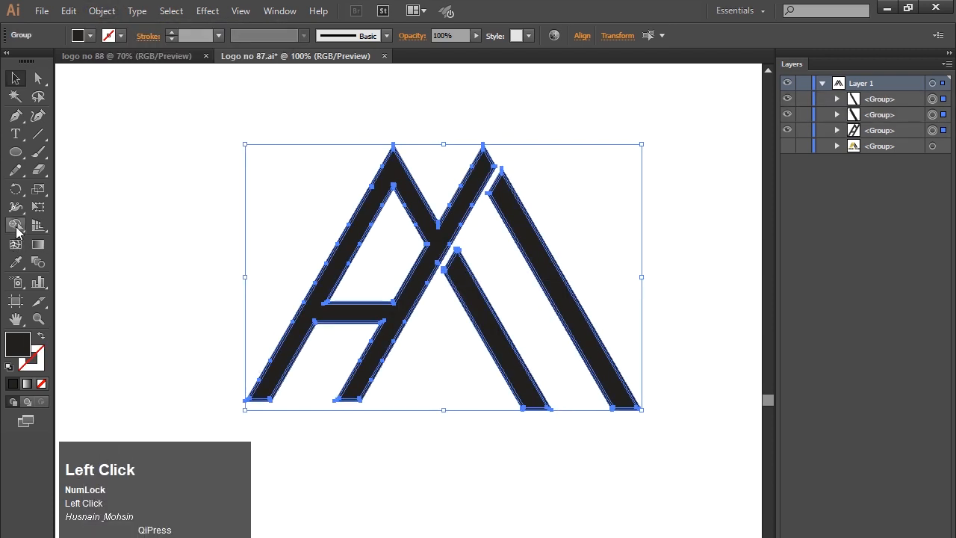
left_click_drag(210, 321, 327, 354)
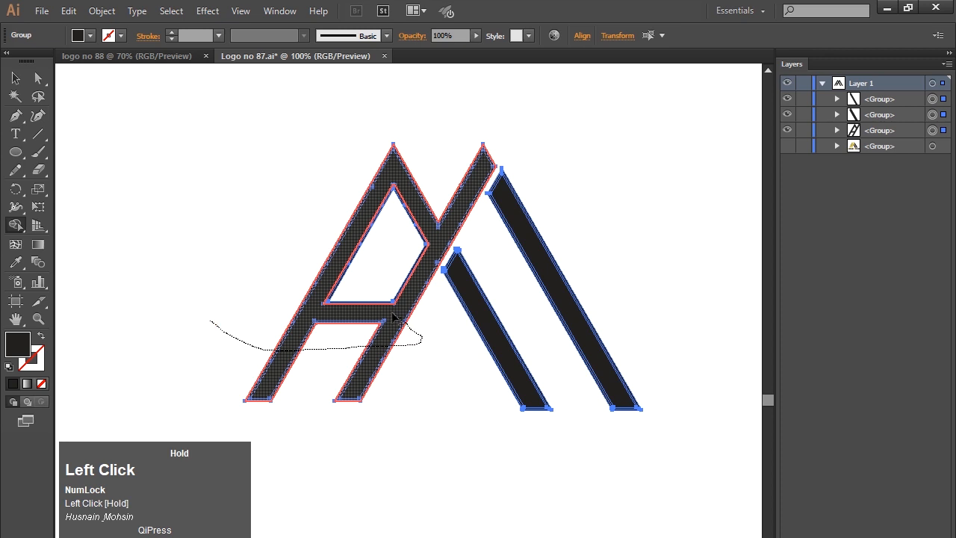
mouse_move(384, 306)
left_mouse_down()
mouse_move(427, 326)
mouse_move(600, 248)
left_mouse_up()
left_click(15, 77)
left_click(117, 210)
left_click(429, 254)
right_click(433, 253)
left_click(477, 338)
left_click(469, 497)
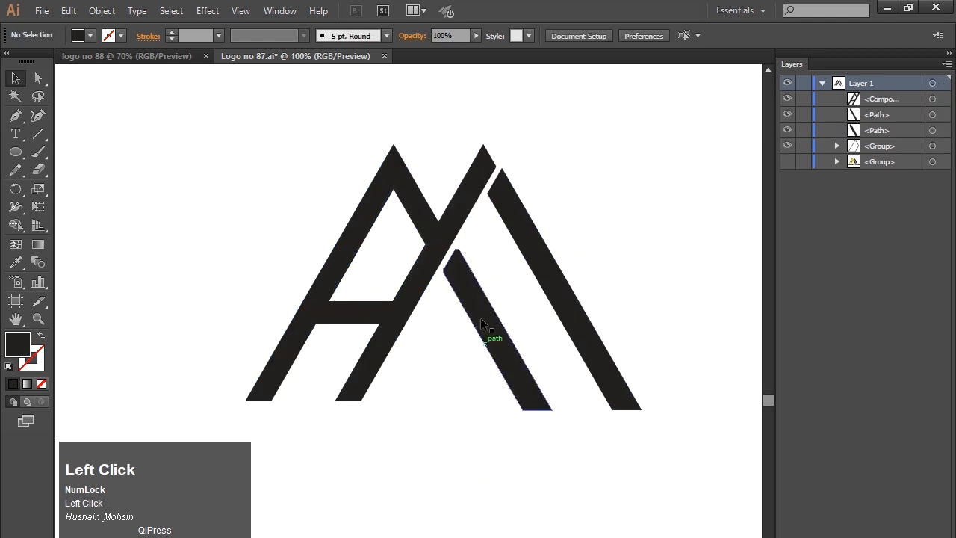
Undo the latest ungrouping, merging and expansion of the logo pieces.
key("ctrl")
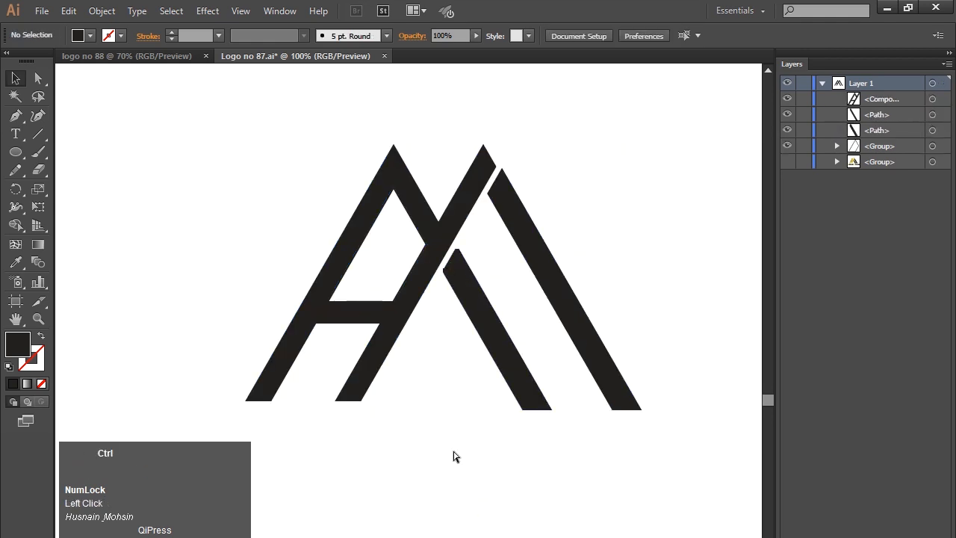
key("ctrl+z")
key("ctrl+z")
key("ctrl+z")
key("ctrl+z")
Remove the restored stroke from all the logo pieces.
left_click(383, 457)
left_click_drag(204, 224, 681, 279)
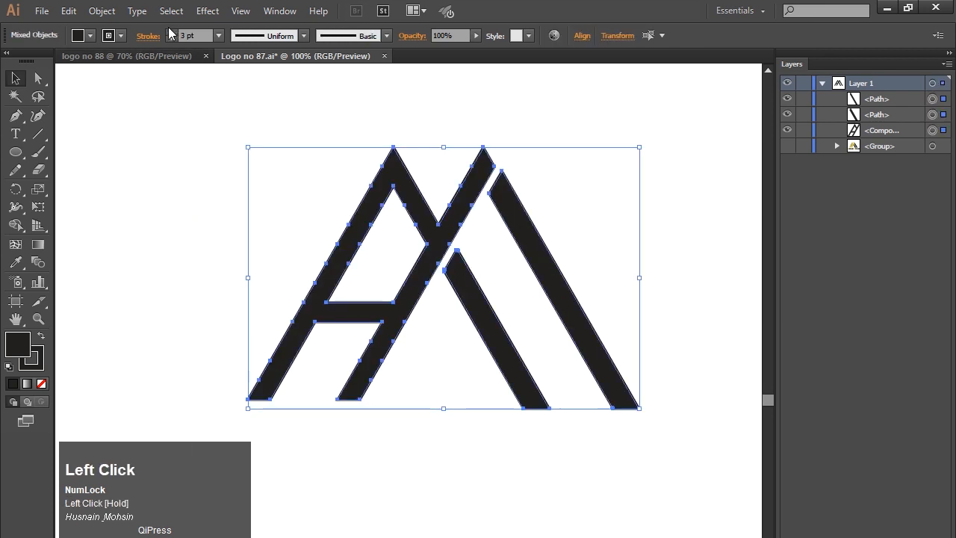
left_click(115, 35)
left_click(11, 61)
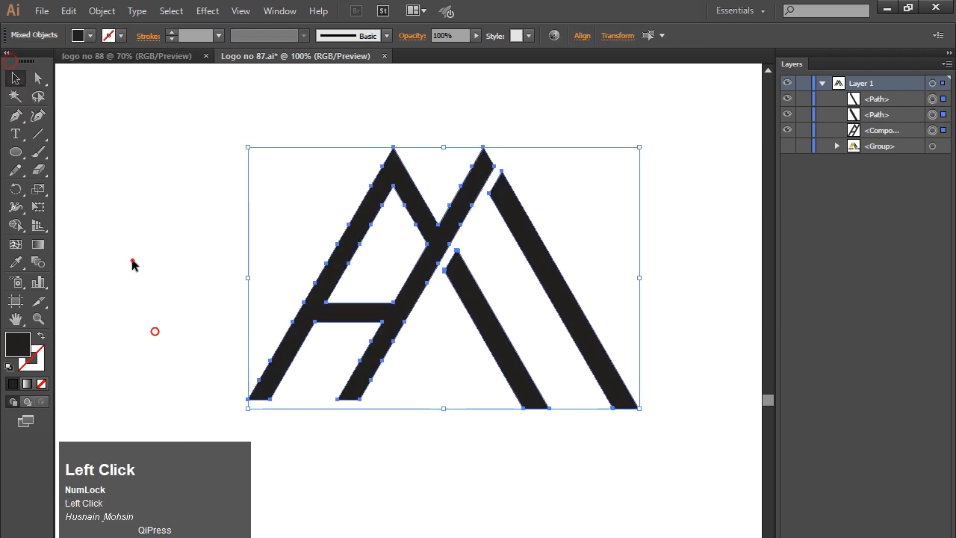
left_click(132, 261)
Fill the first A's compound shape with the yellow #E2C620.
left_click(414, 217)
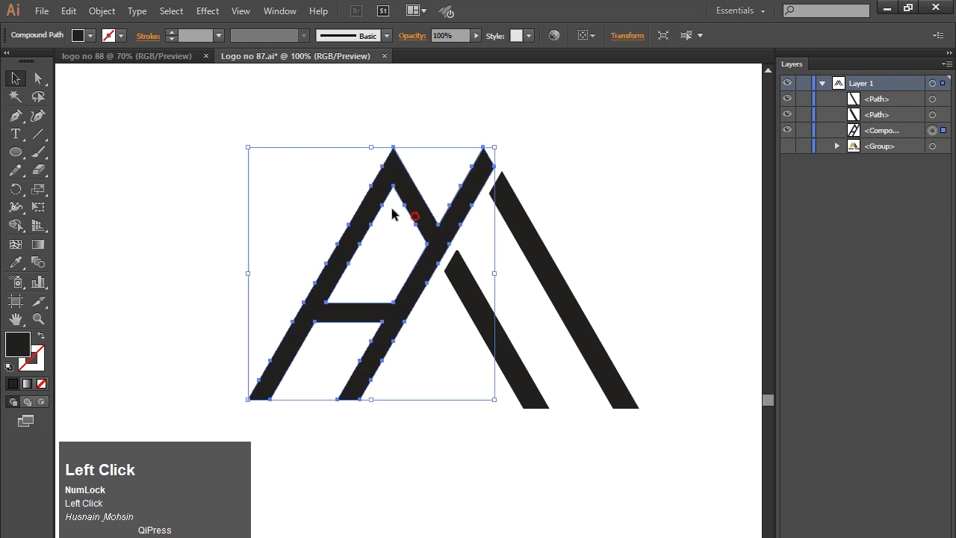
left_click(90, 36)
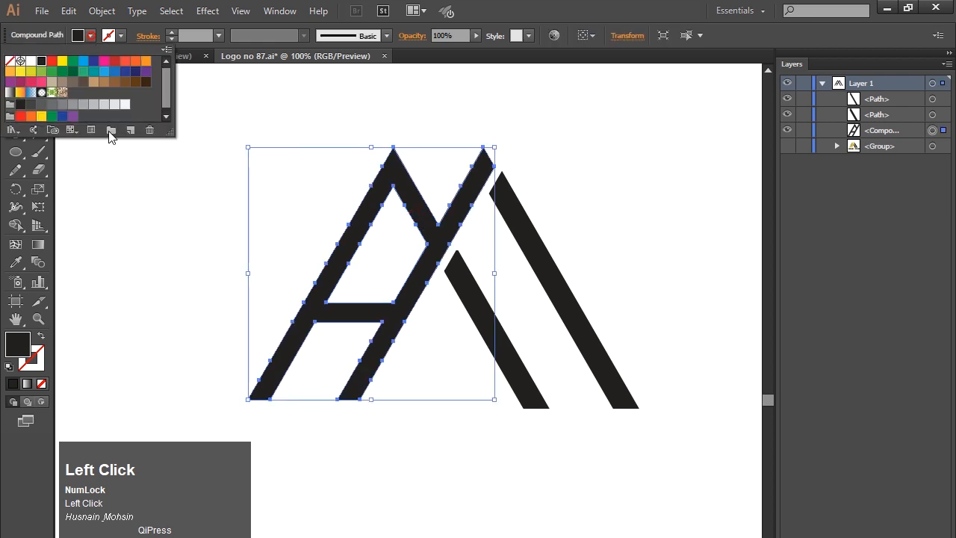
left_click(20, 75)
double_click(19, 346)
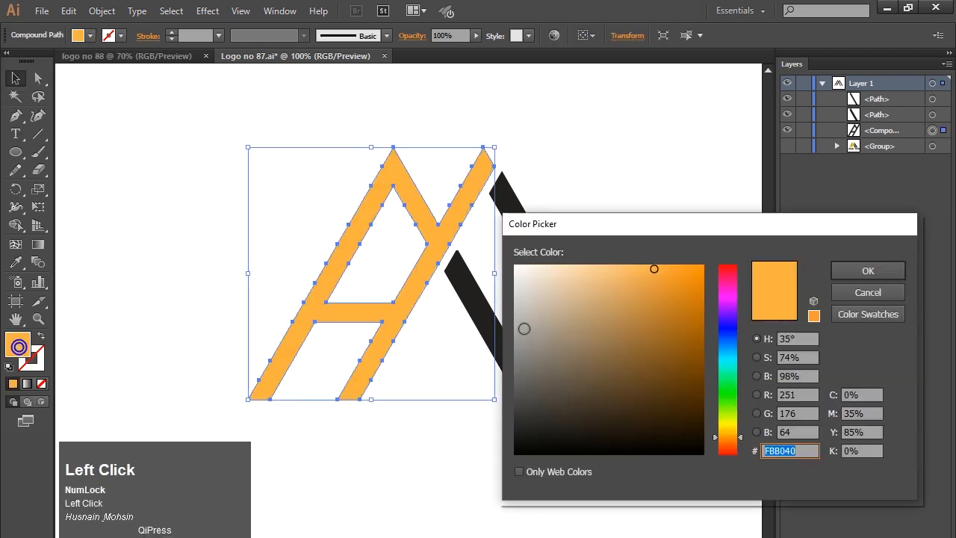
left_click_drag(725, 439, 731, 436)
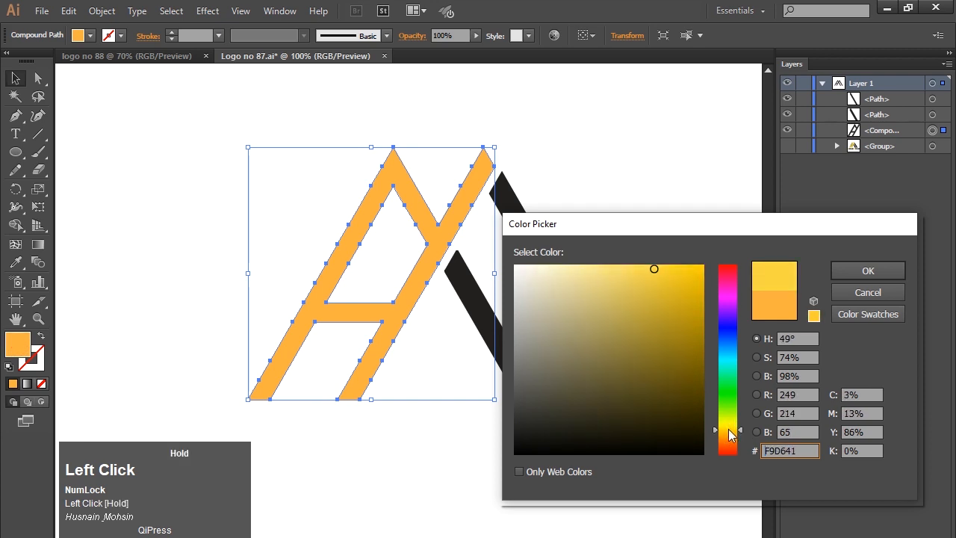
left_click_drag(687, 322, 679, 286)
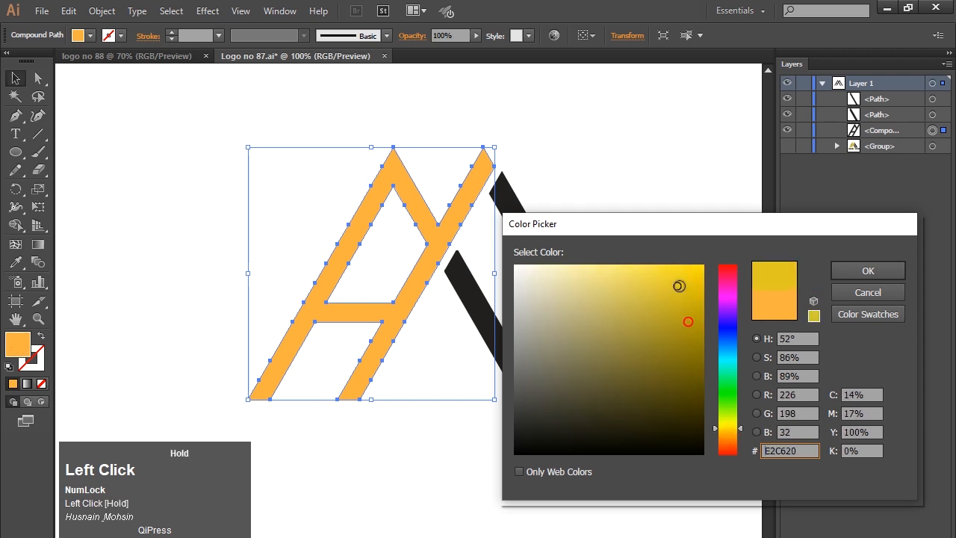
left_click(846, 271)
left_click(170, 210)
Group all the logo pieces and move the group up about 87 px and right about 15 px.
left_click(481, 307)
left_click(453, 386)
left_click_drag(288, 193, 588, 300)
right_click(434, 238)
left_click(473, 303)
left_click_drag(420, 274, 431, 211)
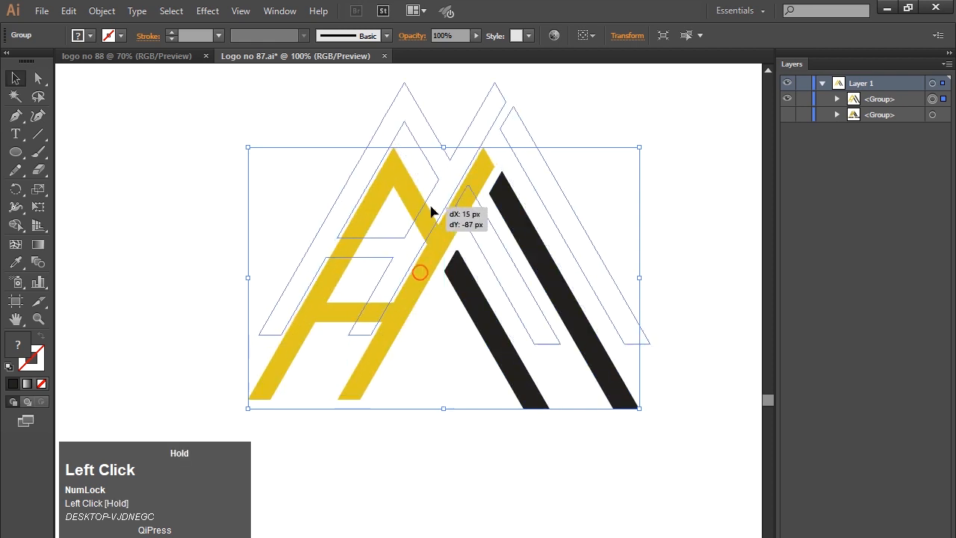
left_click_drag(276, 218, 276, 219)
left_click(181, 213)
Add the text "HUSNAIN MOBILES" below the logo and set its font to Ethnocentric.
left_click(21, 139)
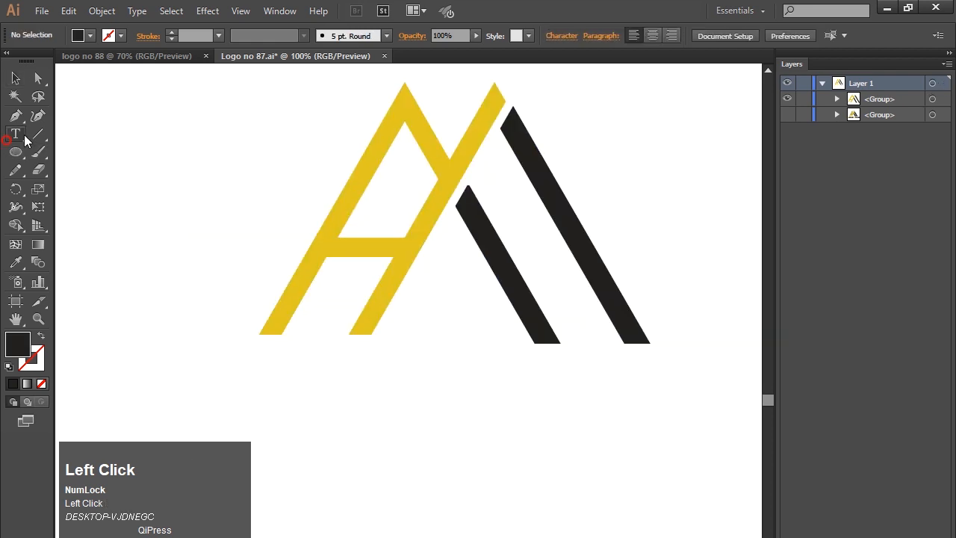
left_click(337, 409)
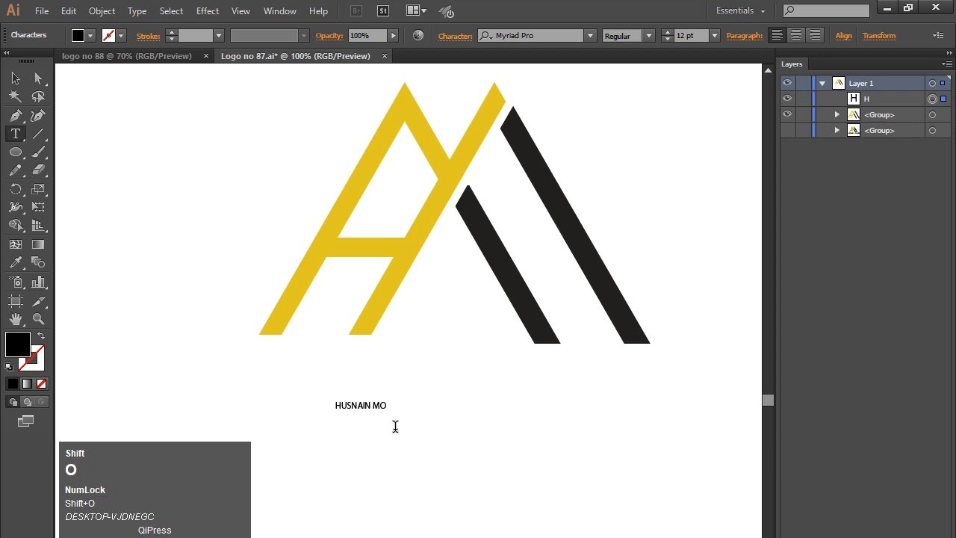
left_click(17, 77)
left_click_drag(544, 36, 486, 35)
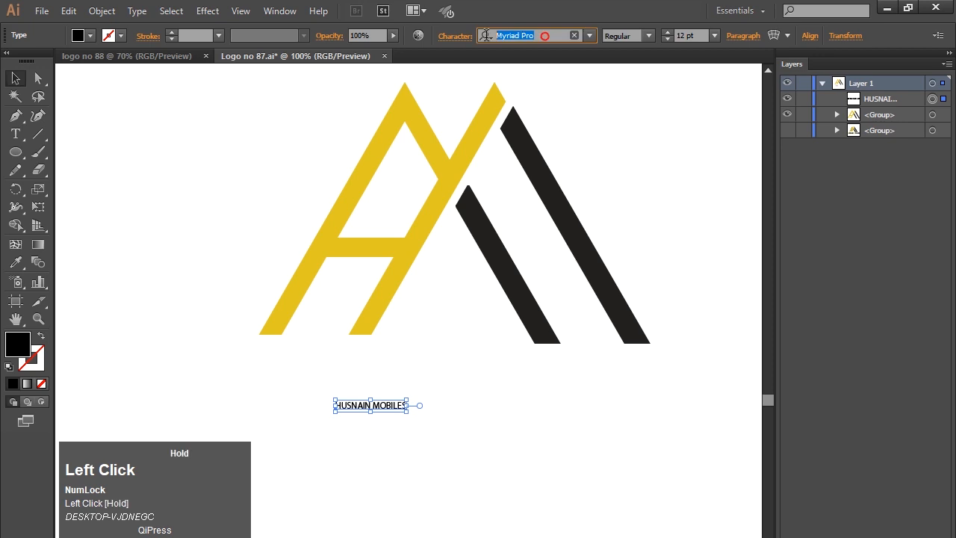
type("eth")
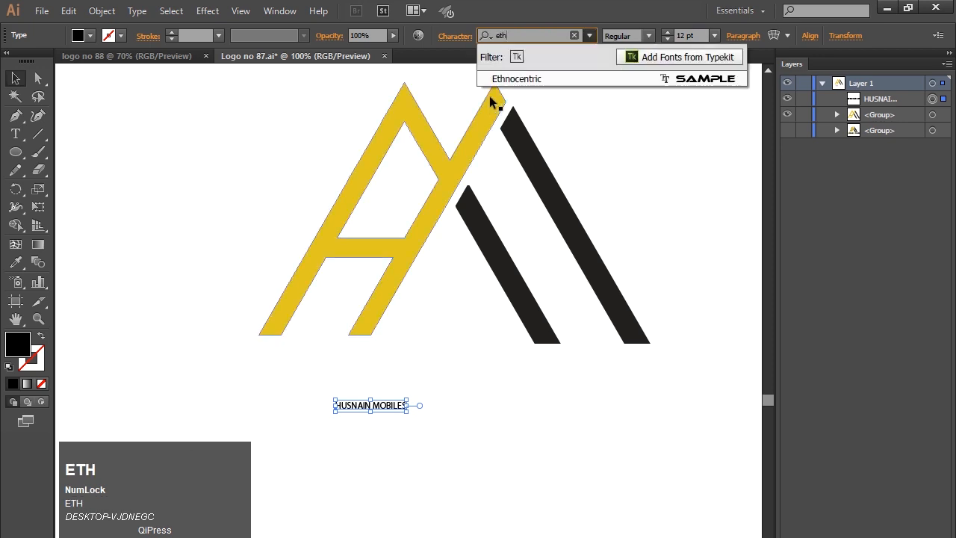
left_click(507, 79)
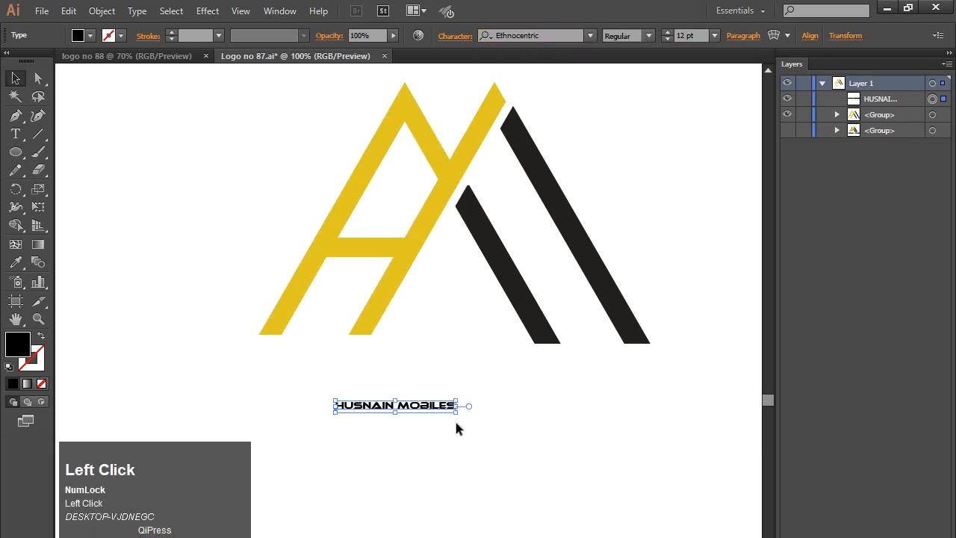
Scale the HUSNAIN MOBILES text to about 41 pt and position it directly beneath the monogram.
left_click_drag(457, 412, 548, 388)
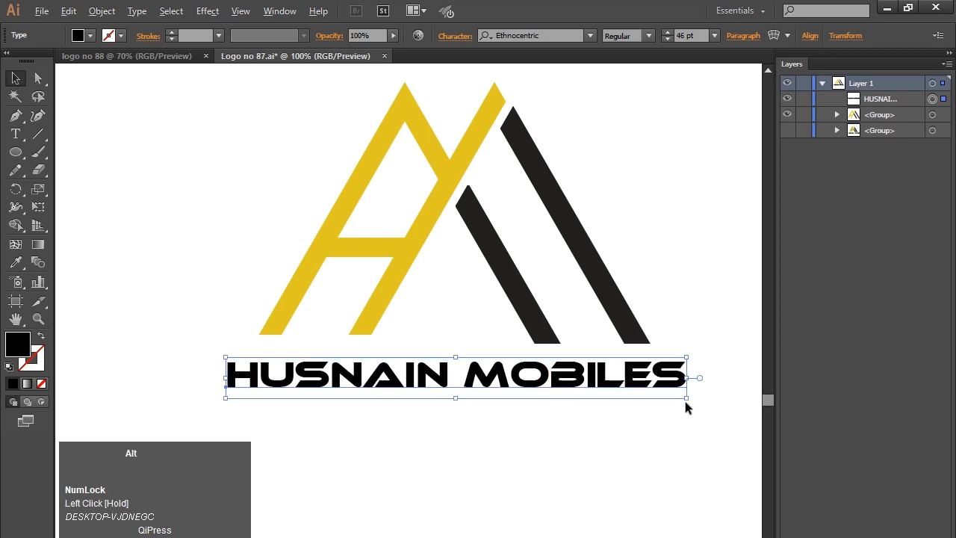
mouse_move(687, 401)
left_mouse_down()
mouse_move(668, 391)
mouse_move(680, 399)
left_mouse_up()
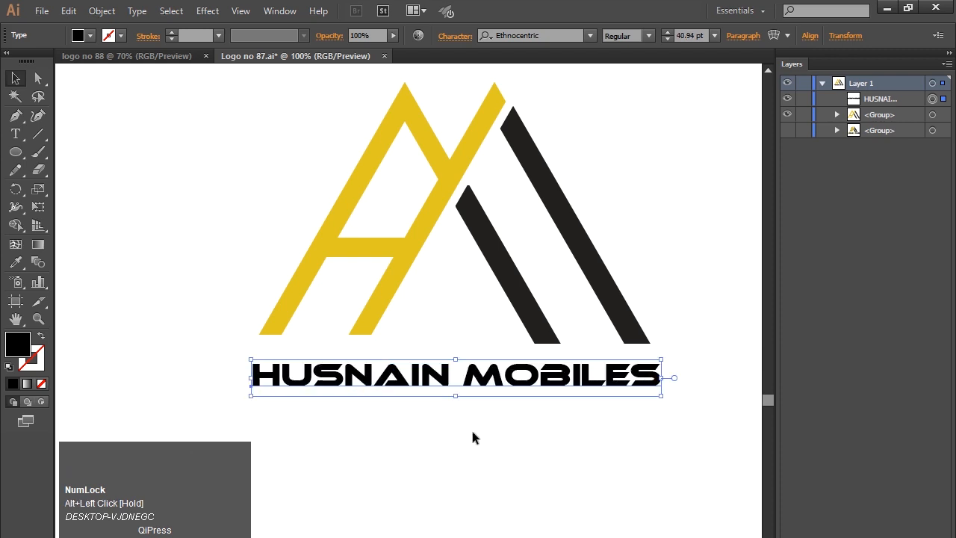
left_click_drag(444, 386, 437, 373)
left_click(172, 197)
key("t")
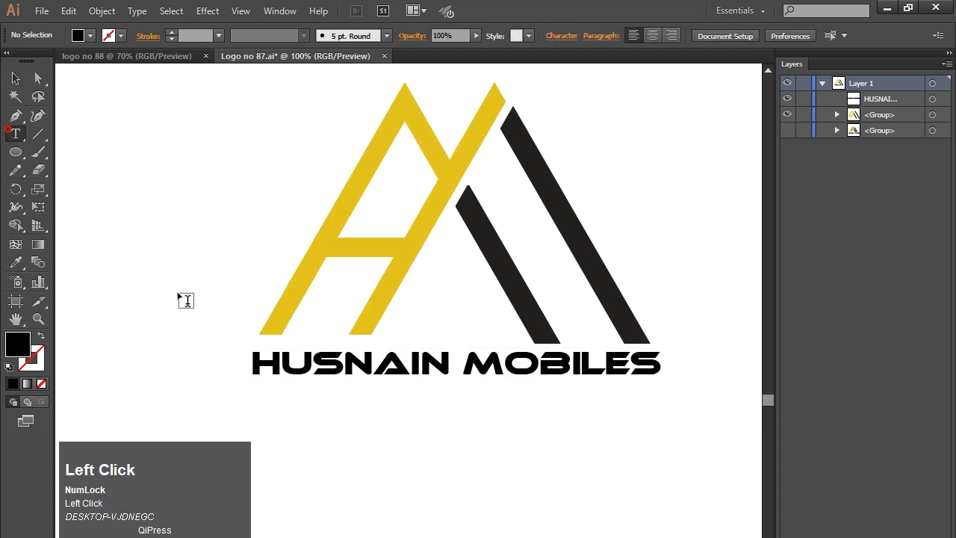
left_click(169, 295)
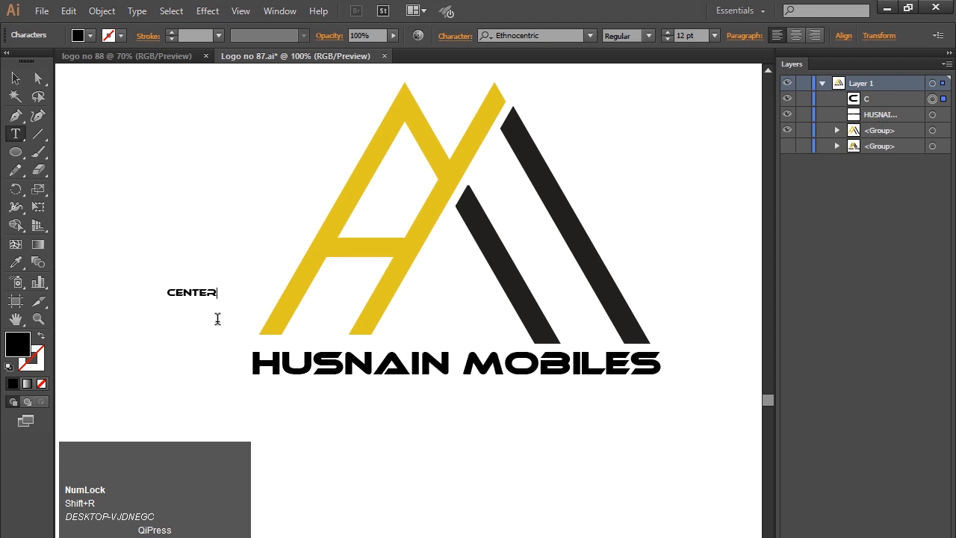
left_click(16, 77)
left_click(211, 292)
key("Delete")
Add a second text line reading "& REPAIRING CENTER" below HUSNAIN MOBILES.
key("t")
left_click(300, 415)
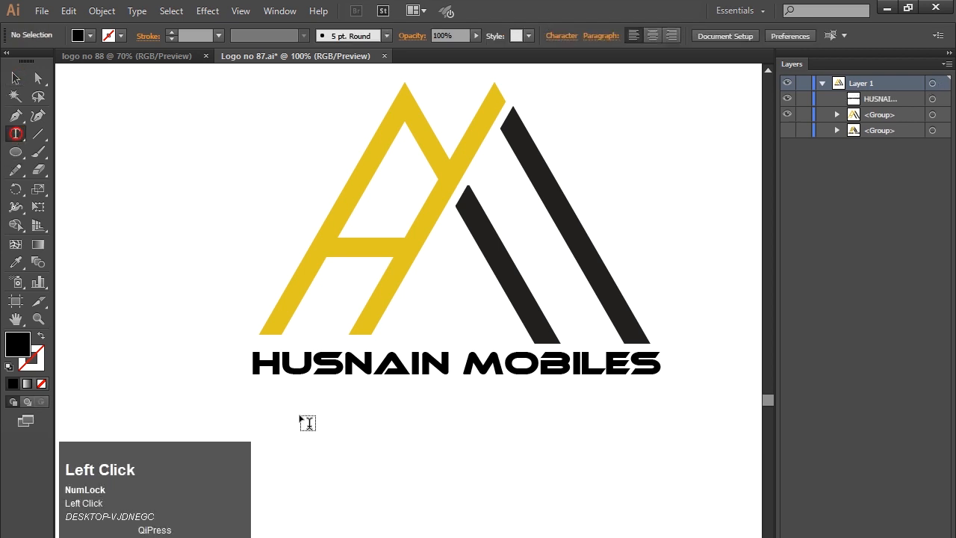
key("shift")
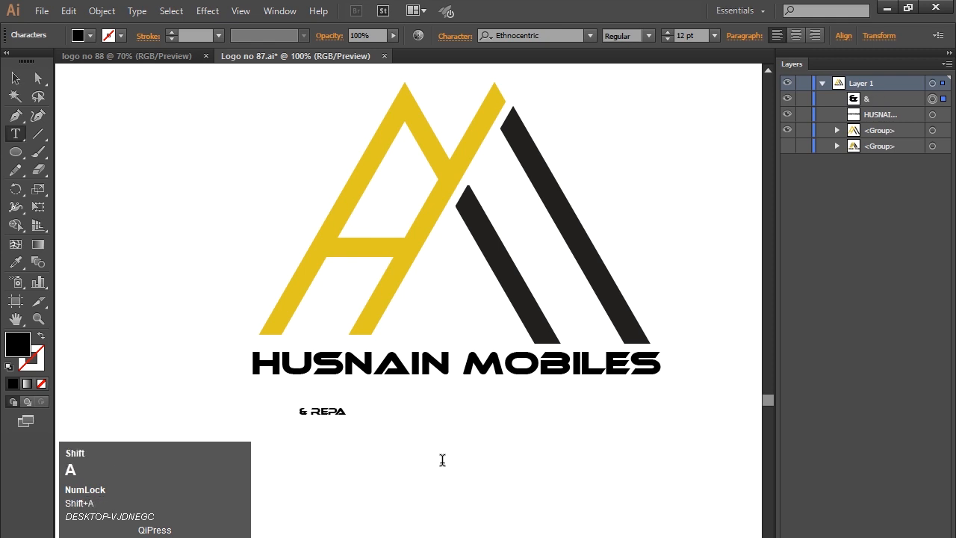
type("& REPAIRING CENTER")
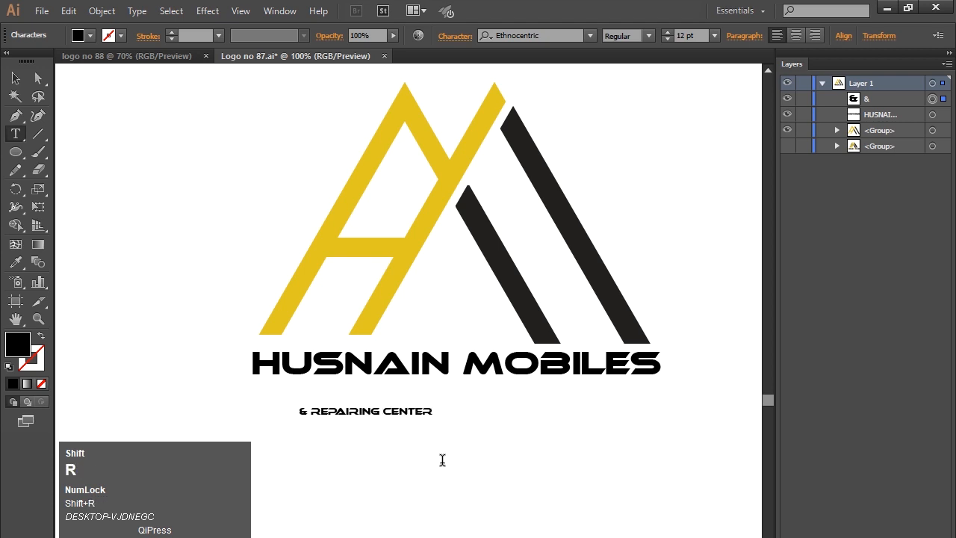
left_click(15, 78)
Set the second line's font to Helvetica Now Display Extra Bold, scale it to about 34.5 pt and place it beneath the title.
left_click(400, 416)
left_click_drag(433, 418, 497, 480)
left_click_drag(556, 35, 447, 37)
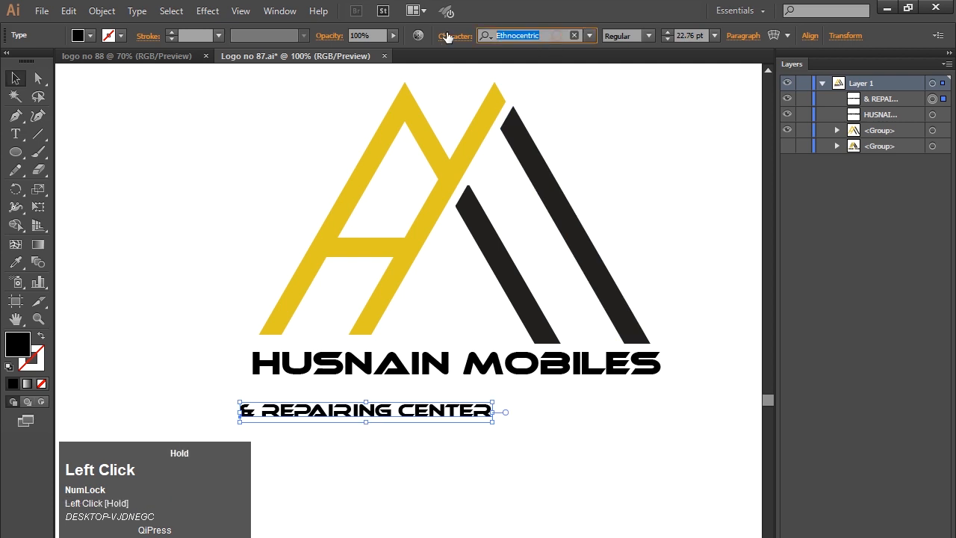
type("hel")
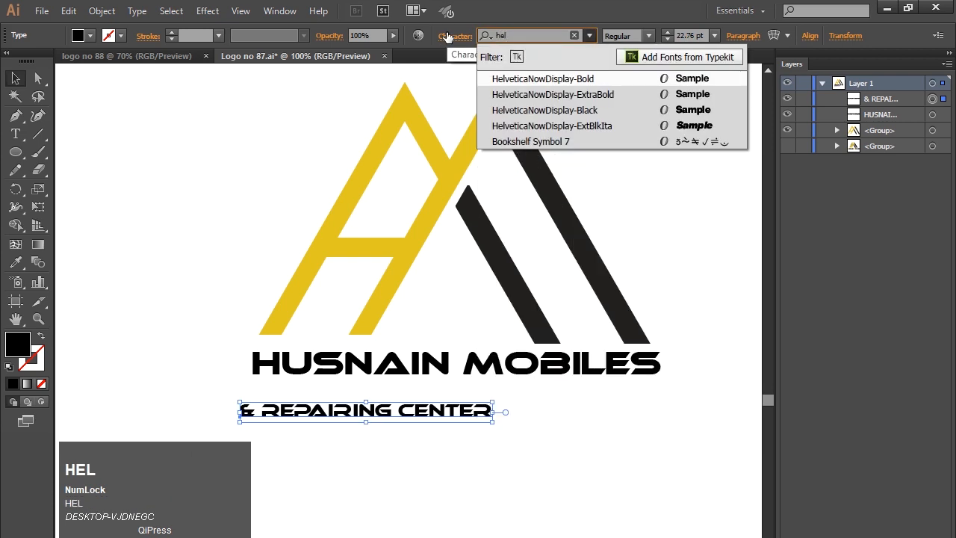
left_click(576, 96)
left_click_drag(419, 424, 463, 390)
left_click_drag(388, 416, 505, 410)
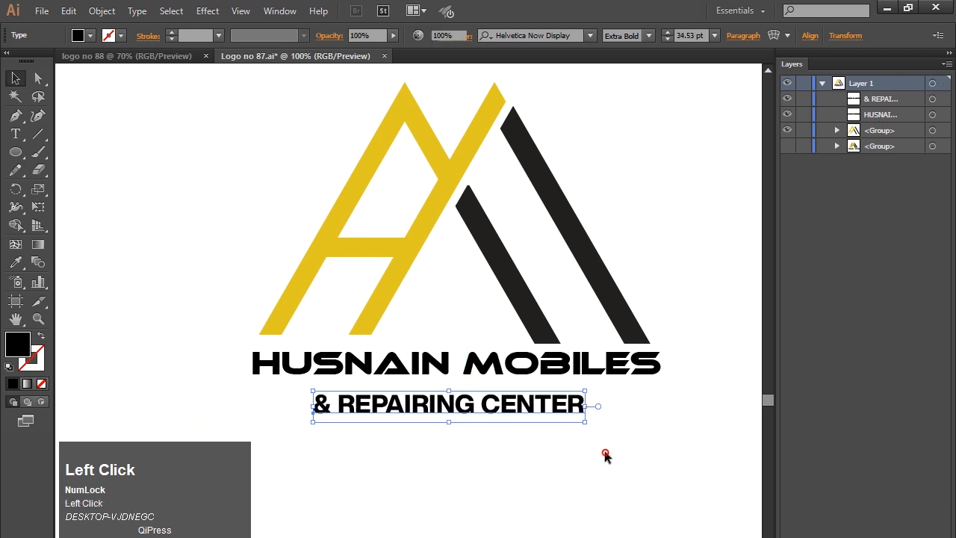
left_click(604, 454, "ctrl")
Set the tracking of the & REPAIRING CENTER text to 300.
key("ctrl+t")
left_click_drag(586, 94, 789, 188)
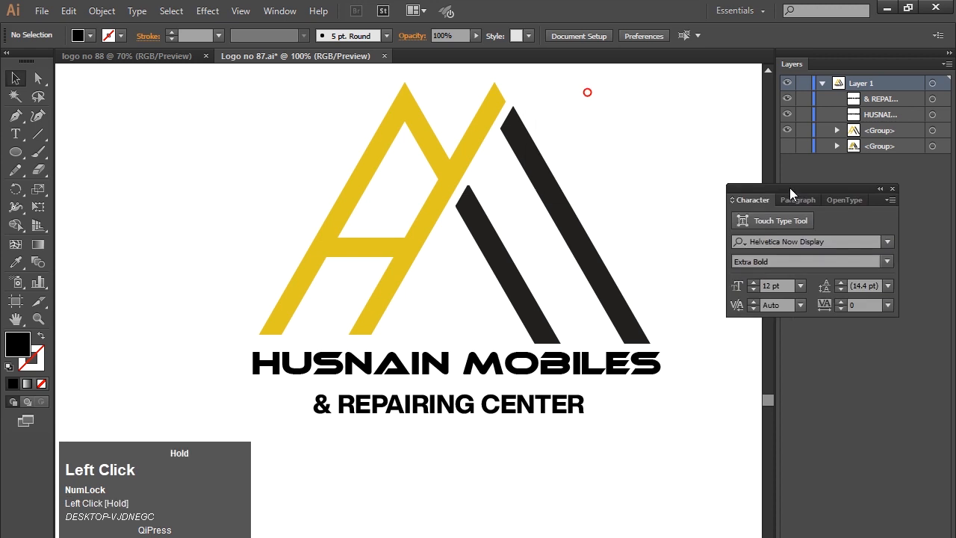
left_click(541, 405)
left_click_drag(861, 304, 844, 309)
key("Up")
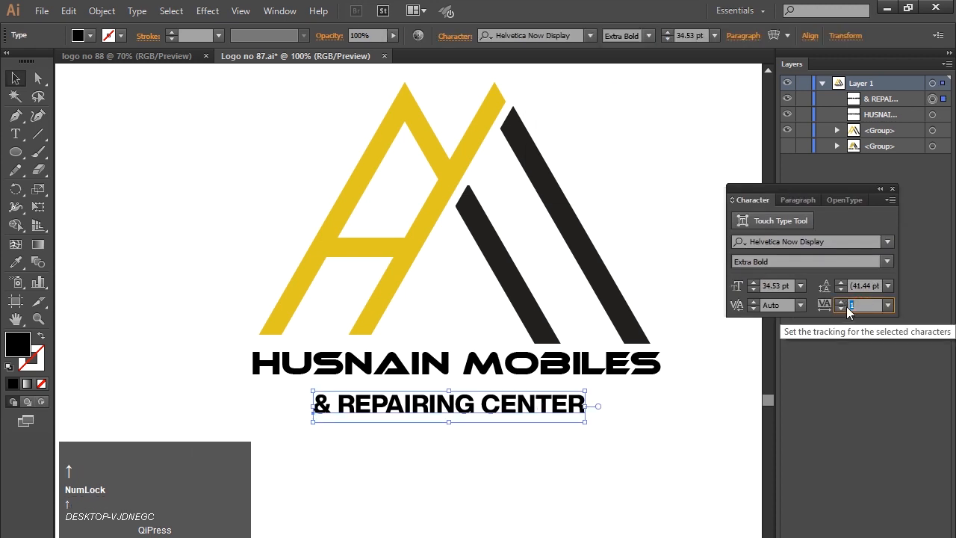
key("Up")
key("Up")
key("Up")
key("Up")
key("Up")
key("Up")
key("Up")
key("Up")
key("Up")
key("Up")
key("Up")
key("Up")
key("Up")
key("Up")
key("Up")
key("Up")
key("Up")
key("Up")
key("Up")
key("Up")
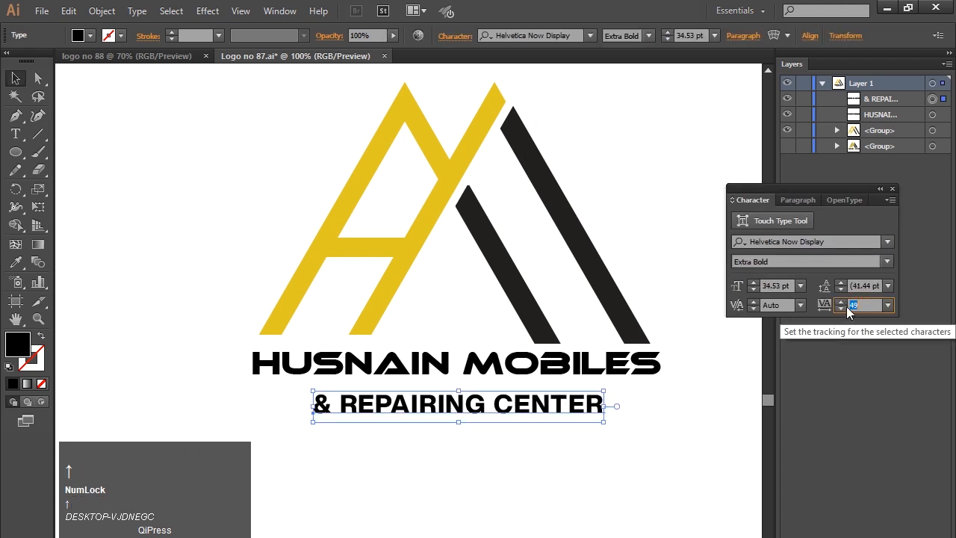
key("Up")
key("Up")
key("Up")
key("Up")
key("Up")
key("Up")
key("Up")
key("Up")
key("Up")
key("Up")
key("Up")
key("Up")
key("Up")
key("Up")
key("Up")
key("Up")
key("Up")
key("Up")
key("Up")
key("Up")
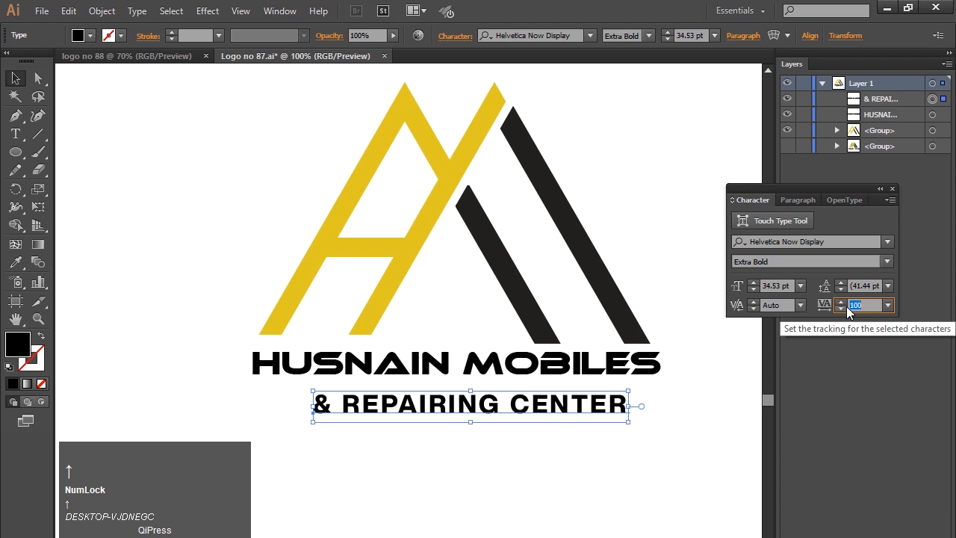
key("Up")
key("Up")
key("Up")
key("Up")
key("Up")
key("Up")
key("Up")
key("Up")
key("Up")
key("Up")
key("Up")
key("Up")
key("Up")
key("Up")
key("Up")
key("Up")
key("Up")
key("Up")
type("300")
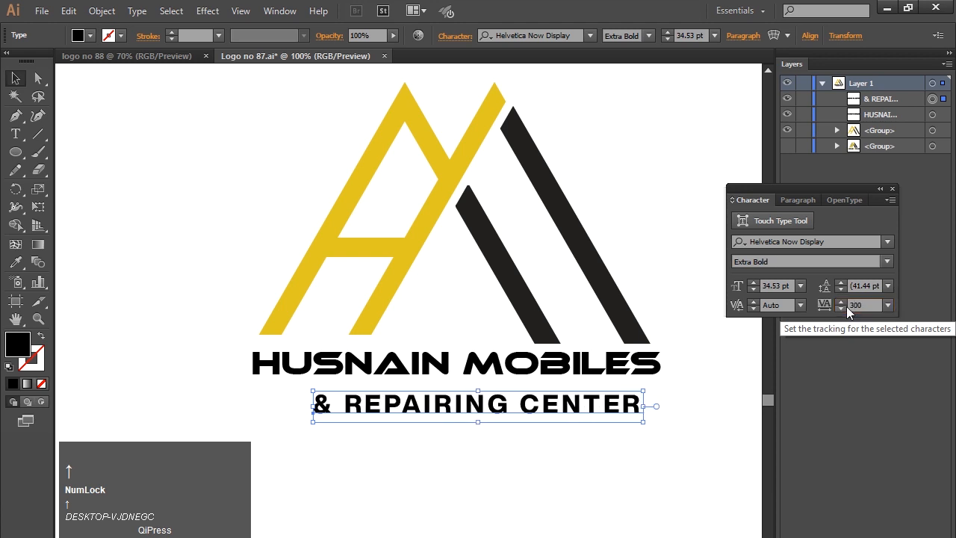
key("Return")
left_click(654, 462)
Move the & REPAIRING CENTER line closer under the title and scale it down to about 24.5 pt.
left_click_drag(602, 415, 545, 411)
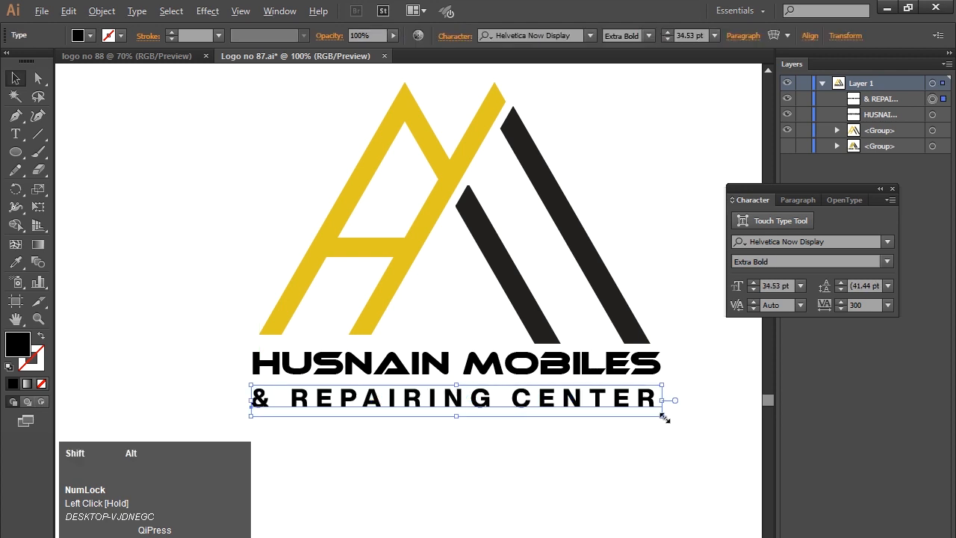
key("alt+shift")
left_click(660, 440)
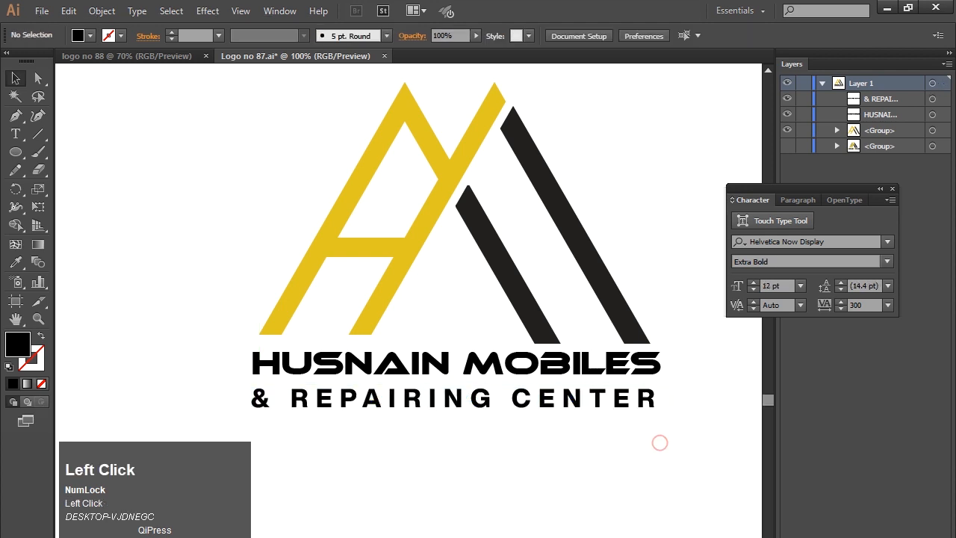
left_click(629, 398)
left_click_drag(663, 419, 656, 413)
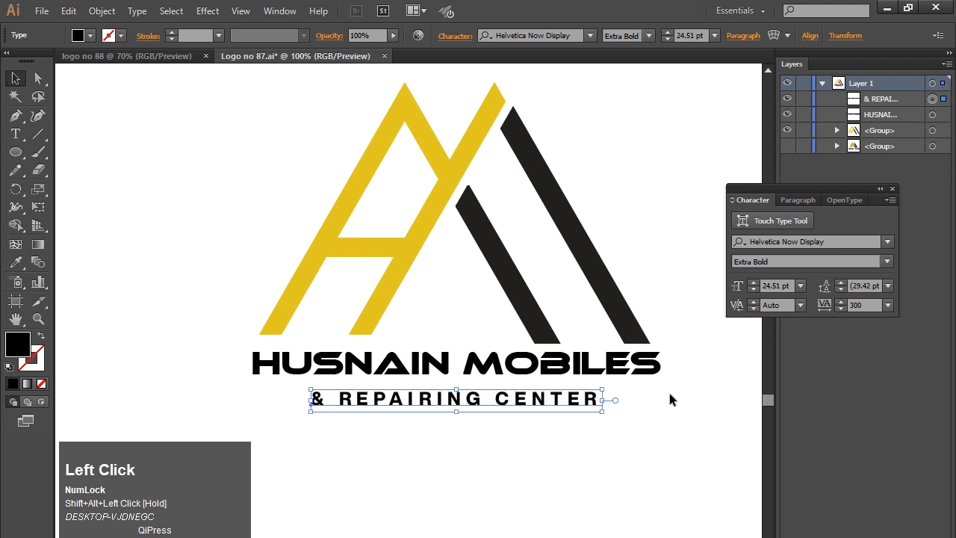
Set the tracking of the & REPAIRING CENTER line to 400.
left_click(855, 306)
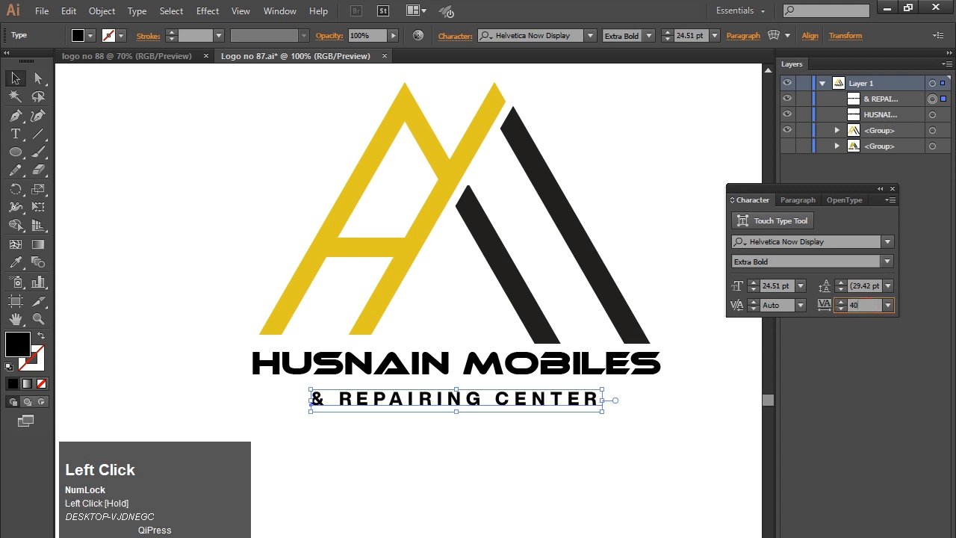
type("40")
key("Return")
left_click(868, 303)
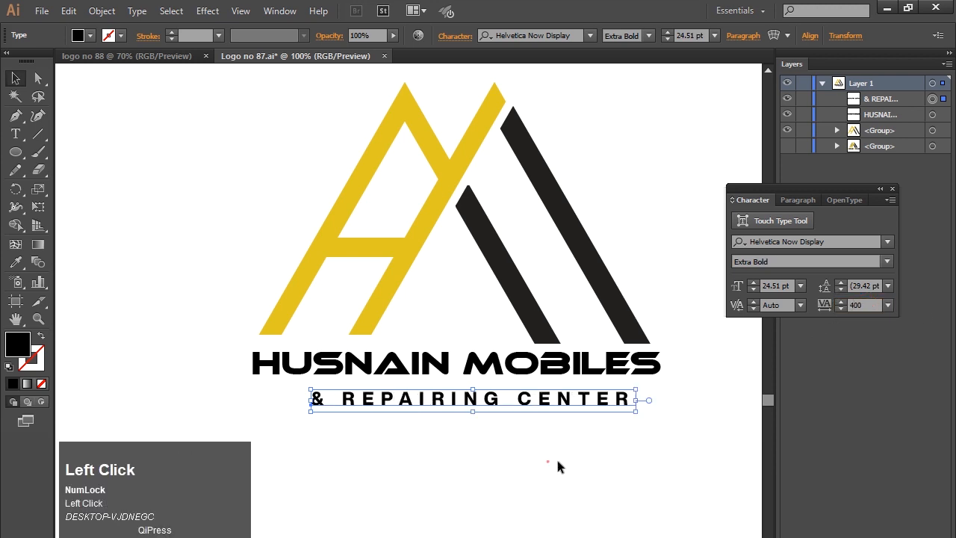
Align the centers of the HUSNAIN MOBILES and & REPAIRING CENTER lines horizontally.
left_click_drag(440, 437, 489, 332)
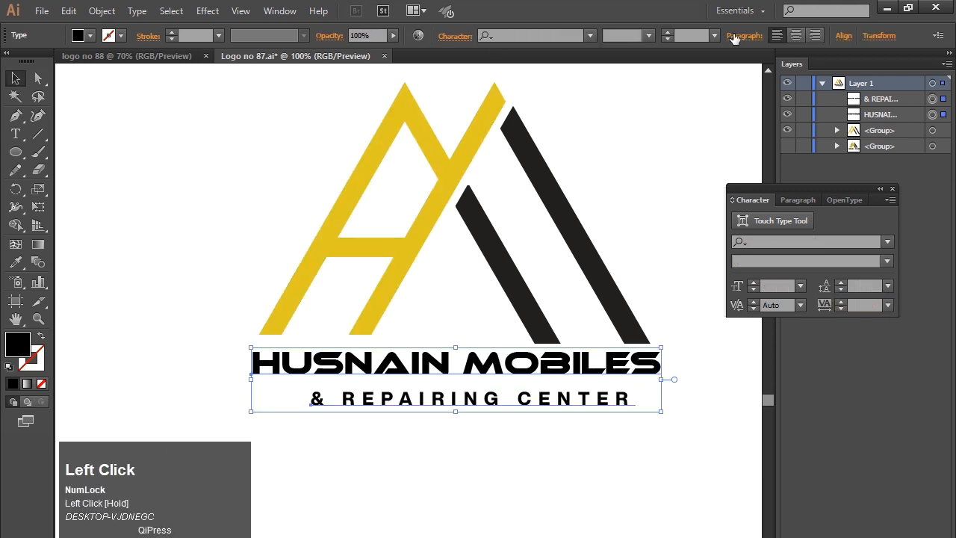
left_click(840, 35)
left_click(717, 75)
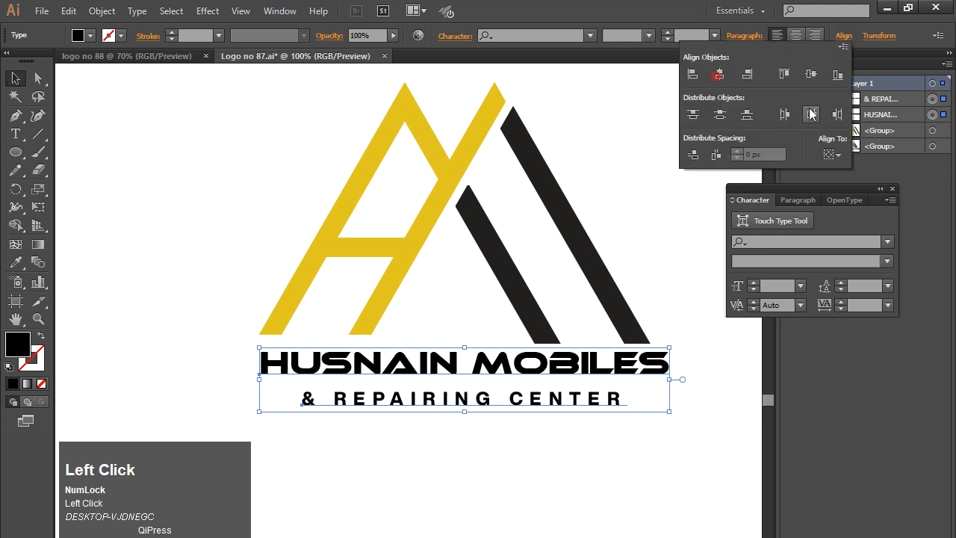
left_click(493, 485)
left_click(440, 475)
Expand both text lines into outlined shapes.
left_click_drag(394, 443, 505, 351)
left_click(101, 11)
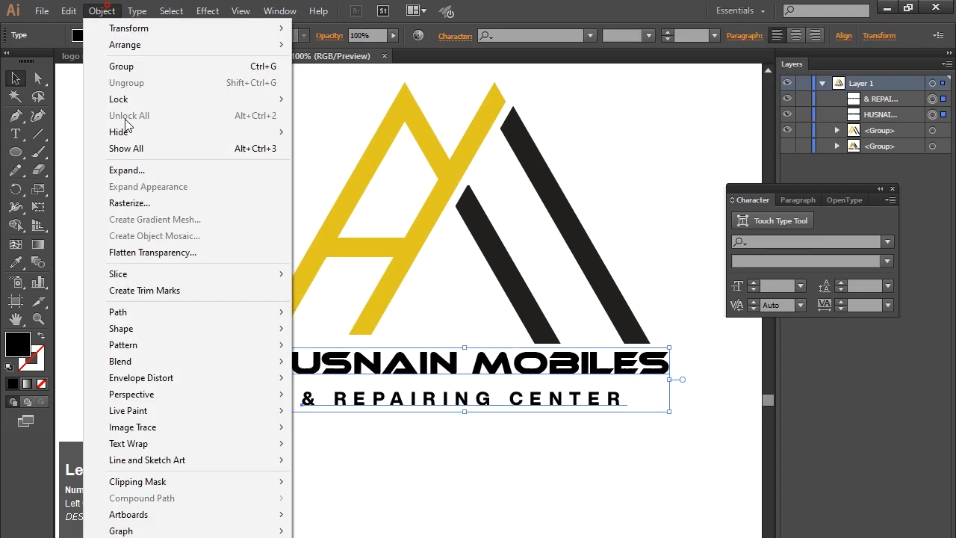
left_click(131, 164)
left_click(430, 462)
left_click(377, 448)
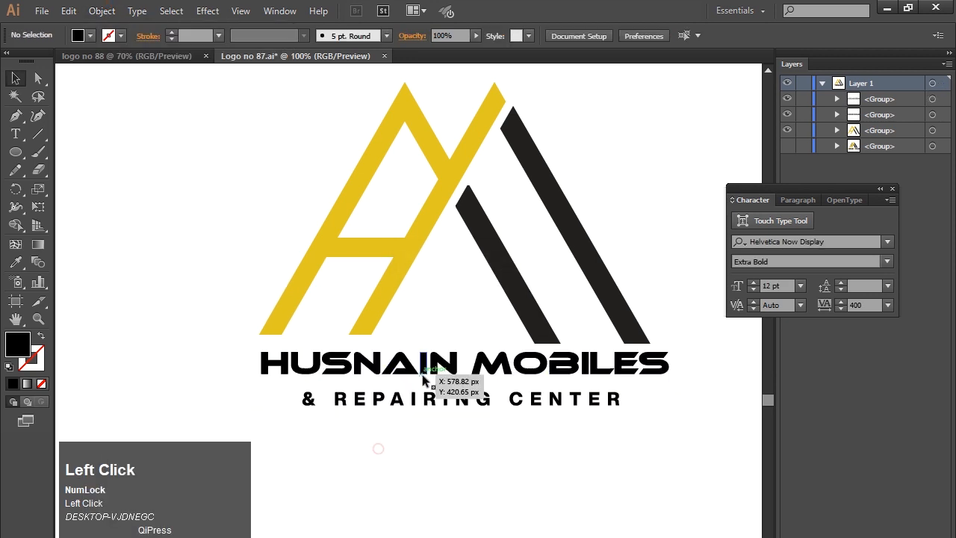
Recolour the & REPAIRING CENTER line with the yellow sampled from the monogram using the Eyedropper.
left_click(401, 404)
right_click(401, 404)
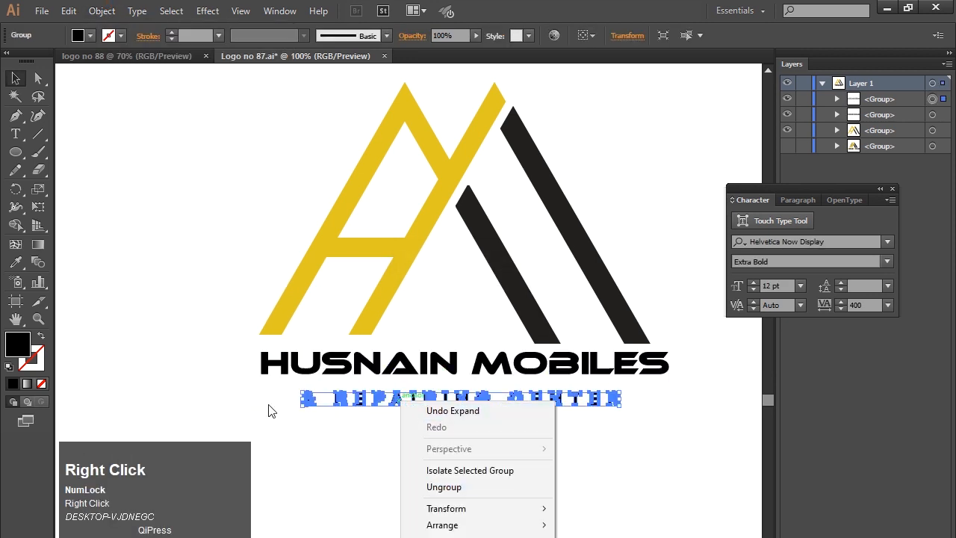
left_click(16, 272)
left_click(16, 262)
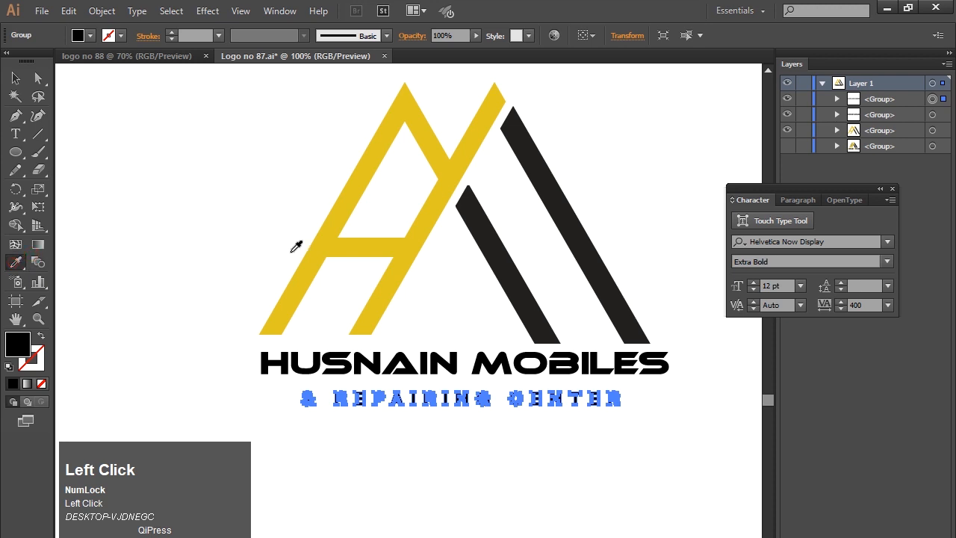
left_click(323, 247)
left_click(15, 77)
left_click(160, 317)
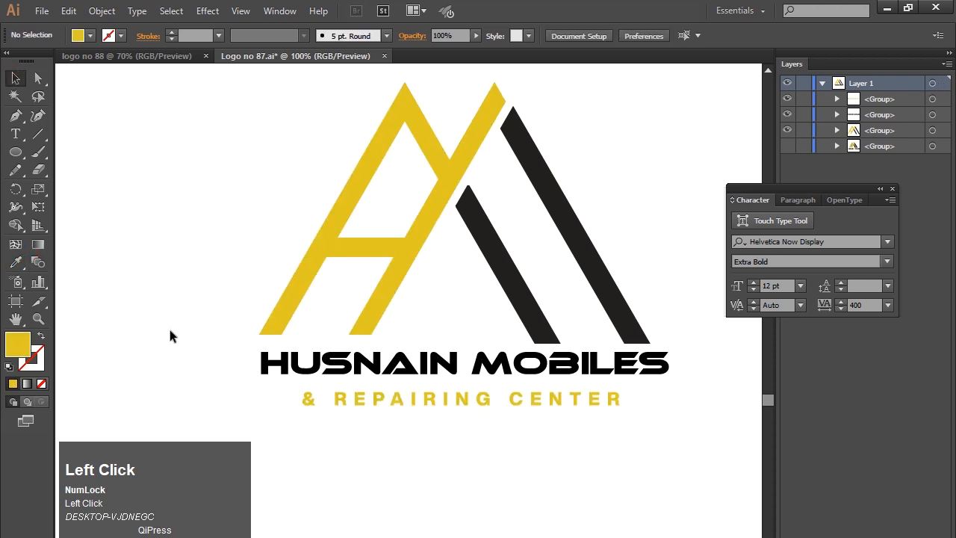
Ungroup the HUSNAIN MOBILES letters and recolour the H with the yellow sampled from the monogram.
left_click(360, 365)
right_click(355, 361)
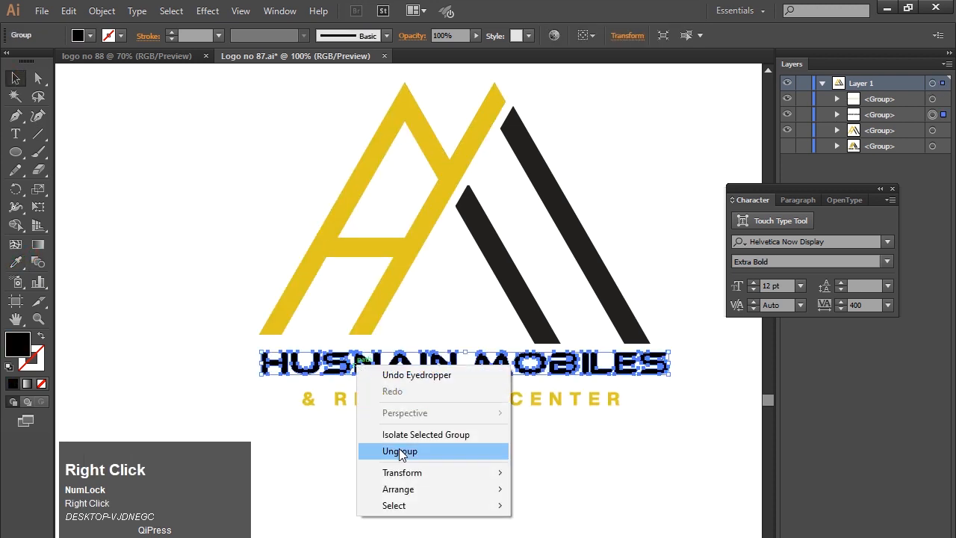
left_click(399, 451)
left_click(273, 363)
left_click(16, 262)
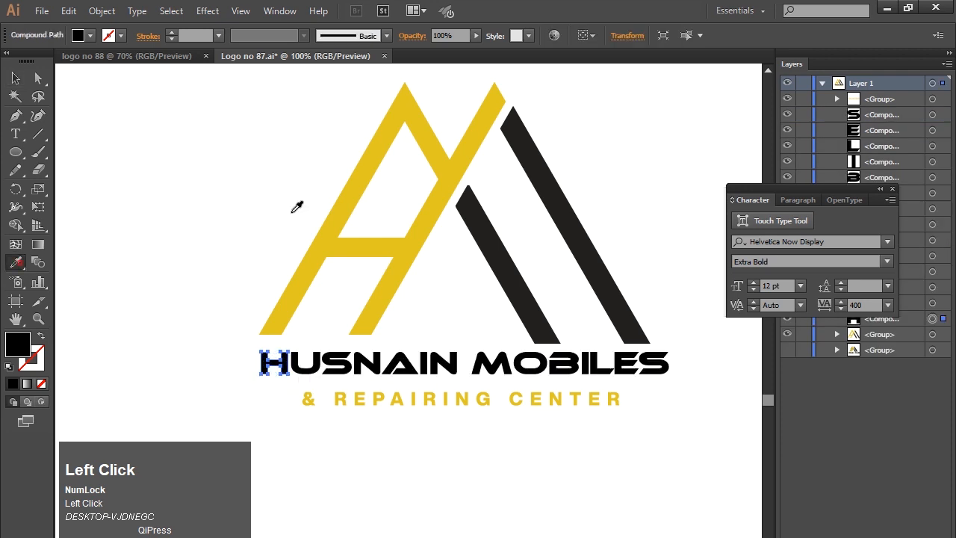
left_click(348, 236)
left_click(16, 77)
left_click(90, 182)
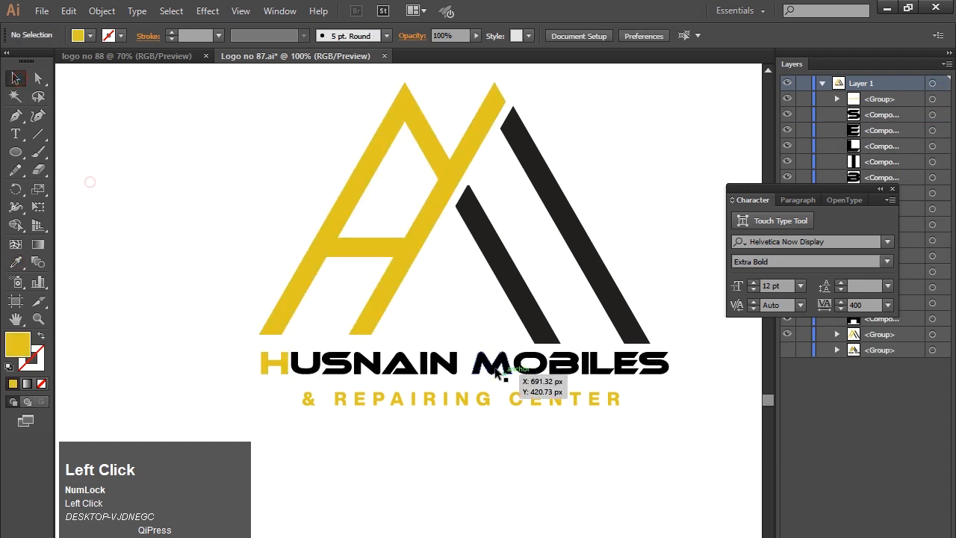
Recolour the M of MOBILES with the yellow sampled from the monogram using the Eyedropper.
left_click(493, 364)
left_click(16, 262)
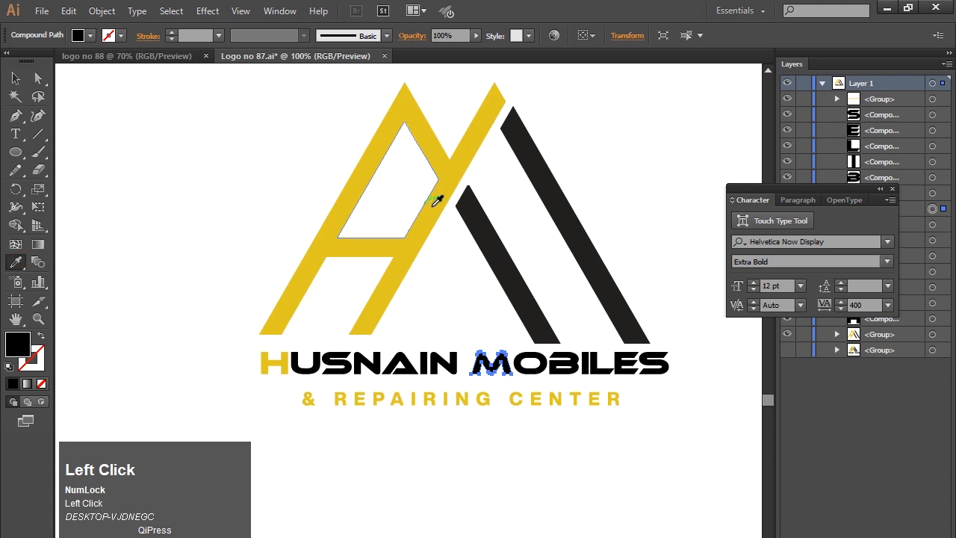
left_click(431, 206)
left_click(13, 78)
left_click(107, 212)
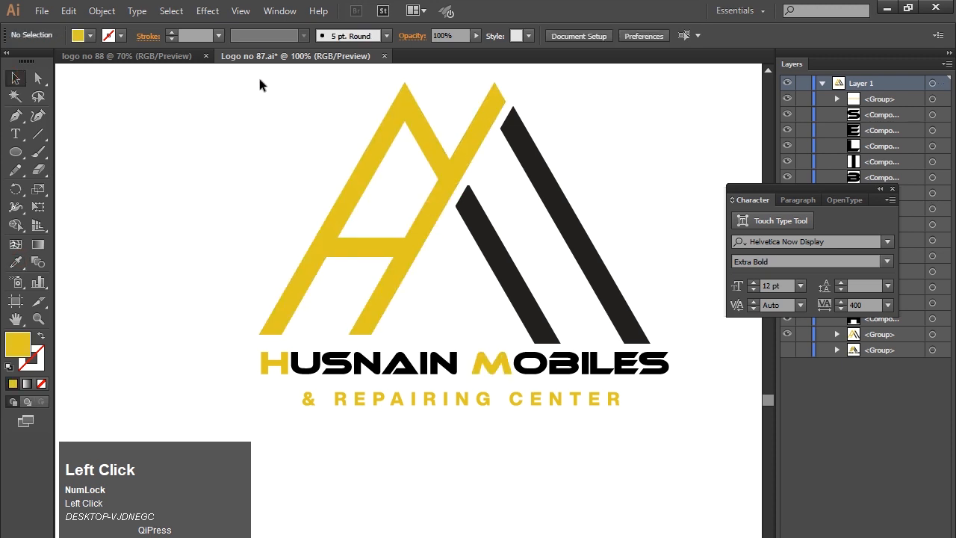
Apply a Drop Shadow effect to the double-A monogram only, leaving the text lines out of the selection.
left_click_drag(241, 76, 632, 423)
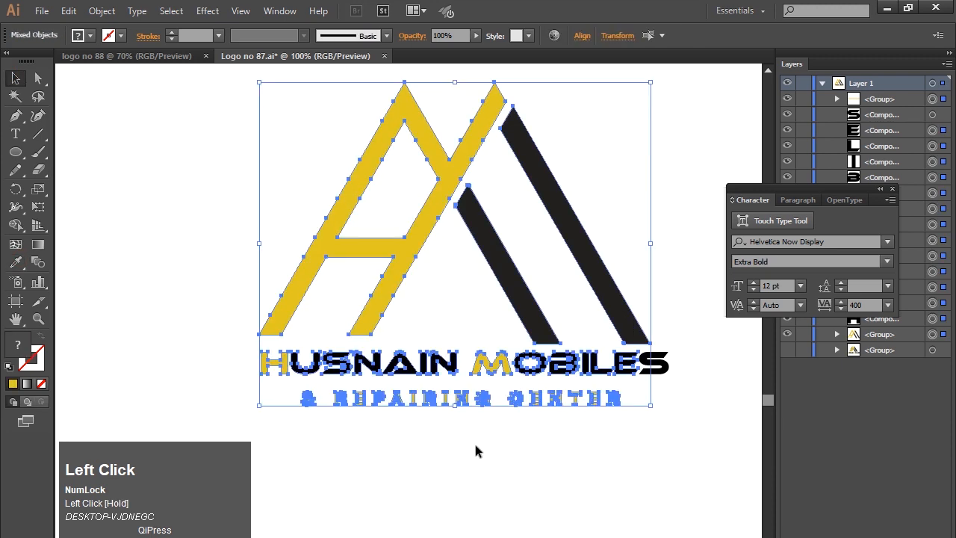
left_click(207, 224)
left_click_drag(224, 154, 613, 247)
left_click(207, 10)
mouse_move(272, 179)
left_click(407, 183)
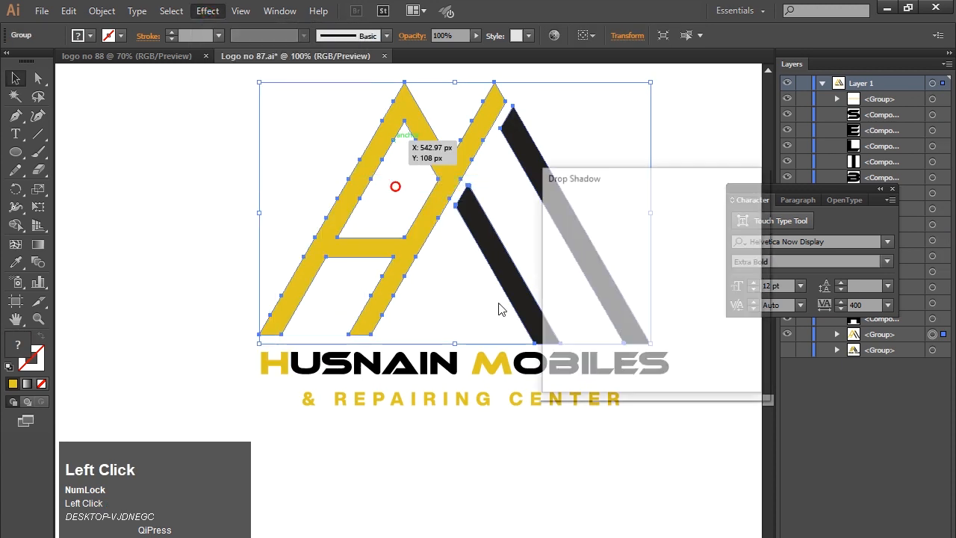
left_click(646, 363)
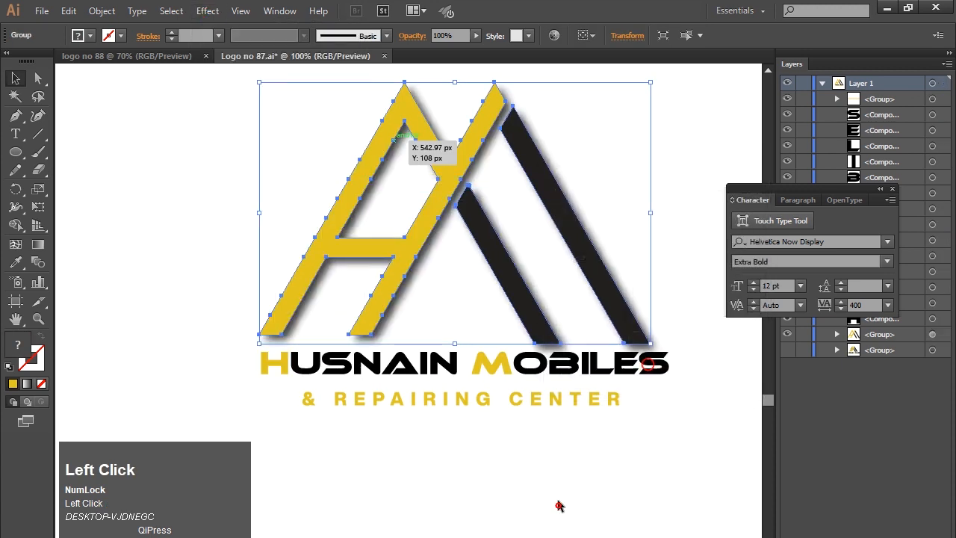
left_click(558, 506)
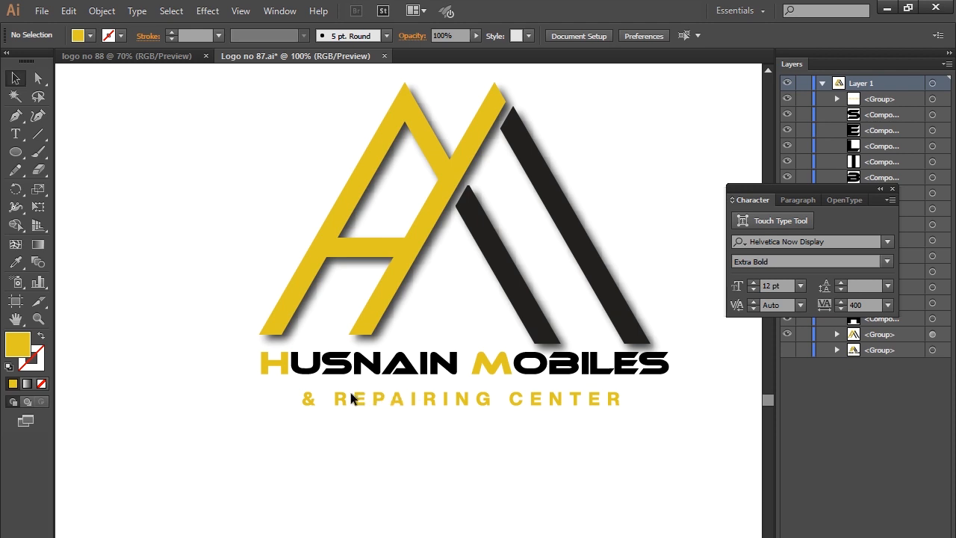
Try a Drop Shadow with a 1 px blur on the & REPAIRING CENTER line, previewing it on the artwork.
left_click_drag(332, 435, 583, 423)
left_click(207, 11)
mouse_move(226, 180)
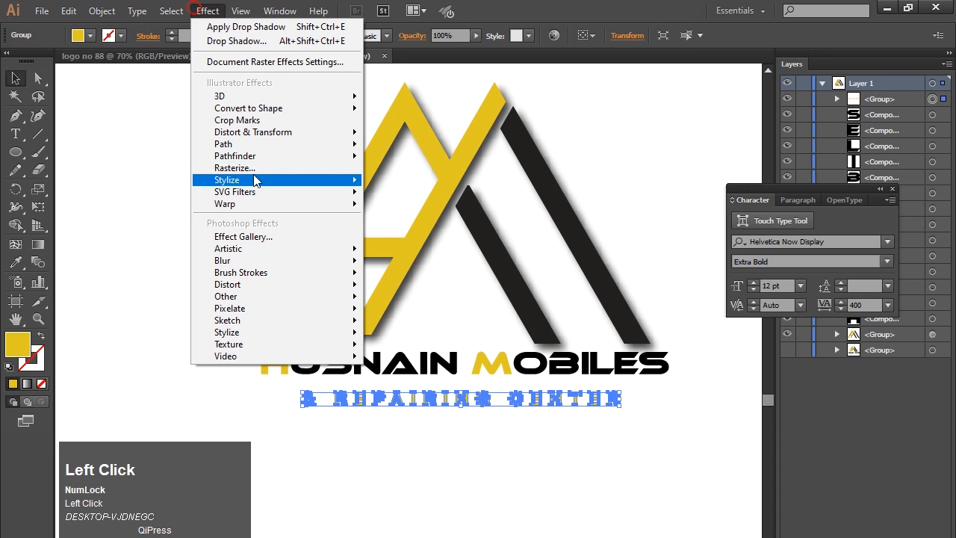
left_click(443, 185)
left_click(557, 362)
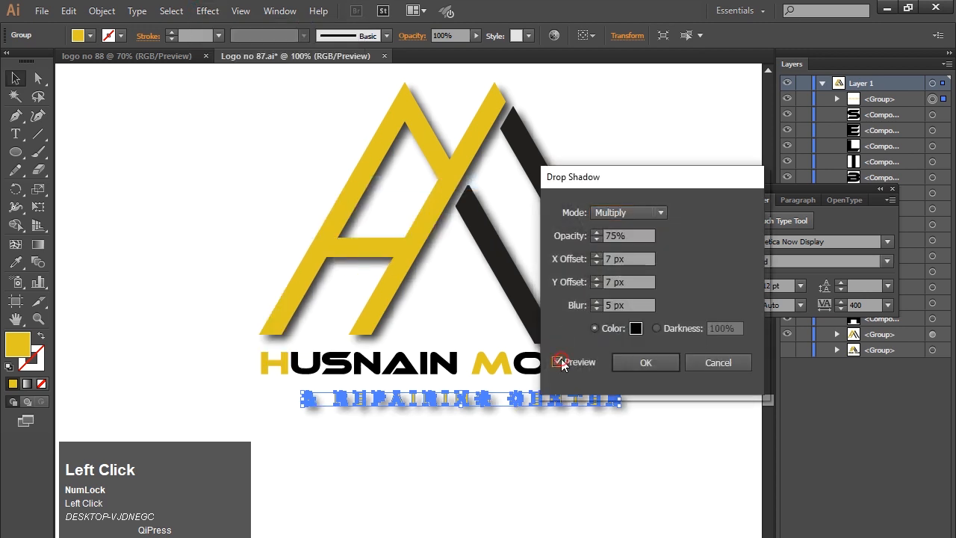
left_click(597, 309)
left_click(596, 308)
left_click(597, 308)
left_click(597, 308)
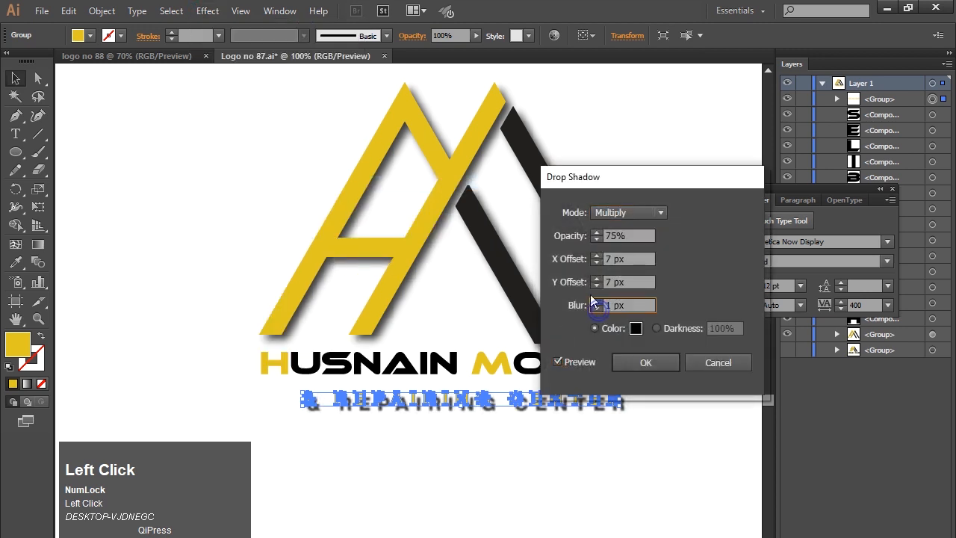
Try X and Y offsets of 1 px for the & REPAIRING CENTER shadow and undo the applied effect.
left_click(596, 285)
left_click(596, 285)
left_click(596, 285)
left_click(596, 285)
left_click(596, 285)
left_click(596, 285)
left_click(598, 262)
left_click(598, 262)
left_click(598, 262)
left_click(599, 262)
left_click(599, 262)
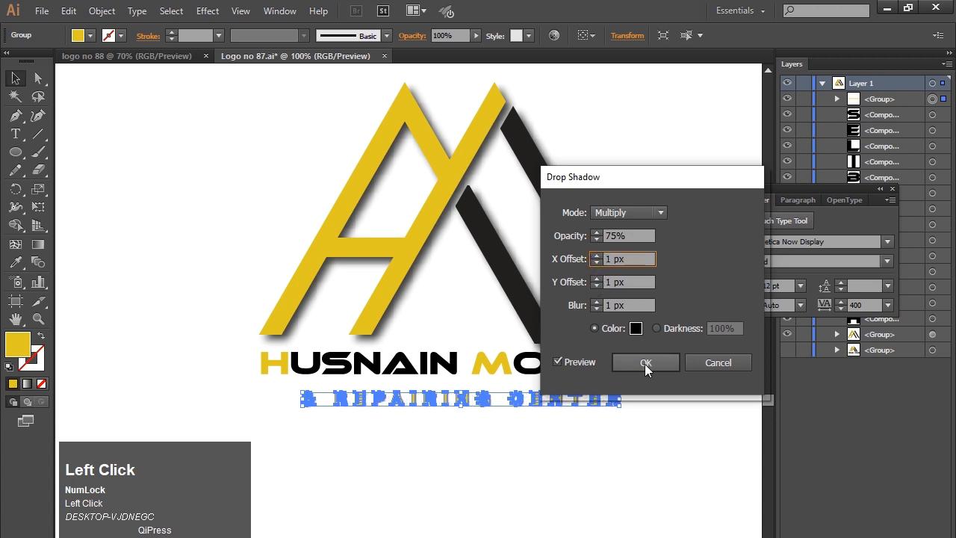
left_click(645, 363)
left_click(512, 479)
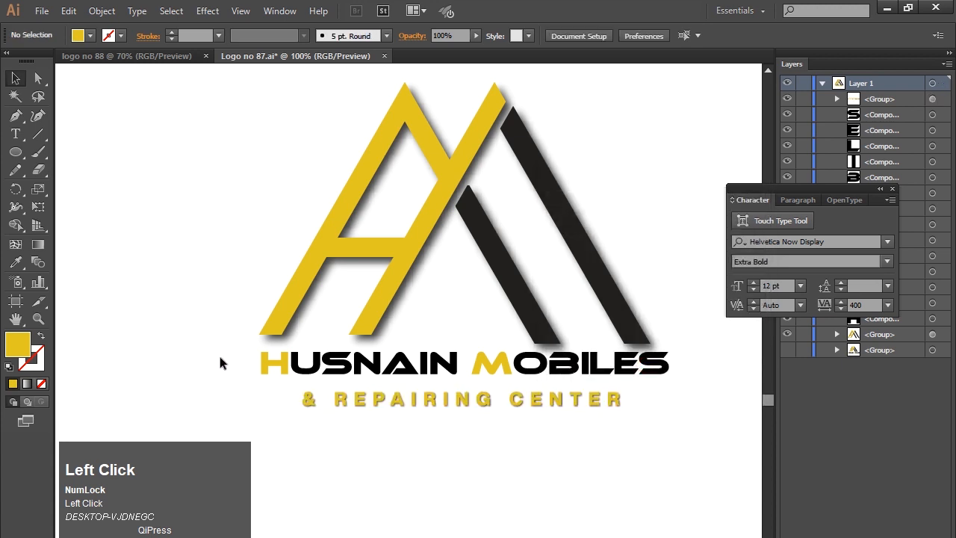
key("ctrl+z")
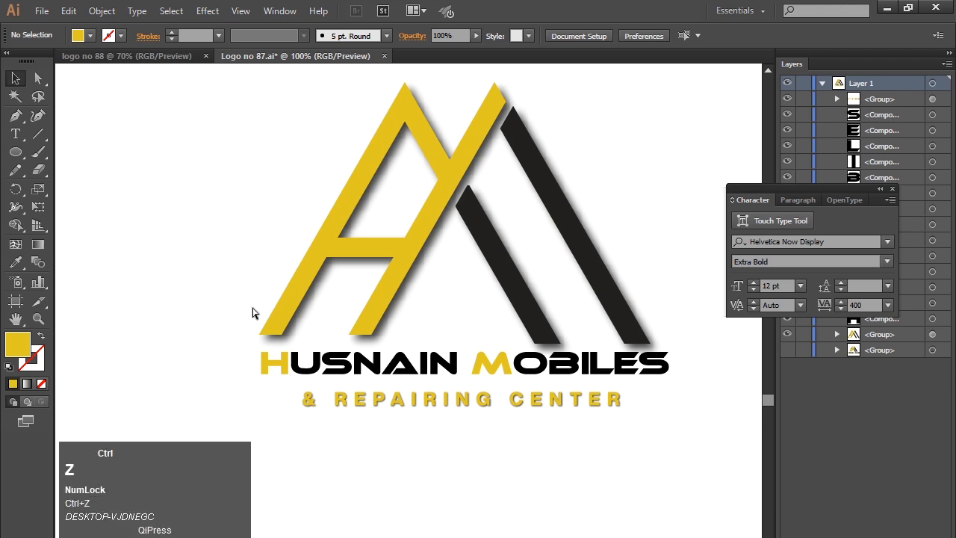
left_click(359, 446)
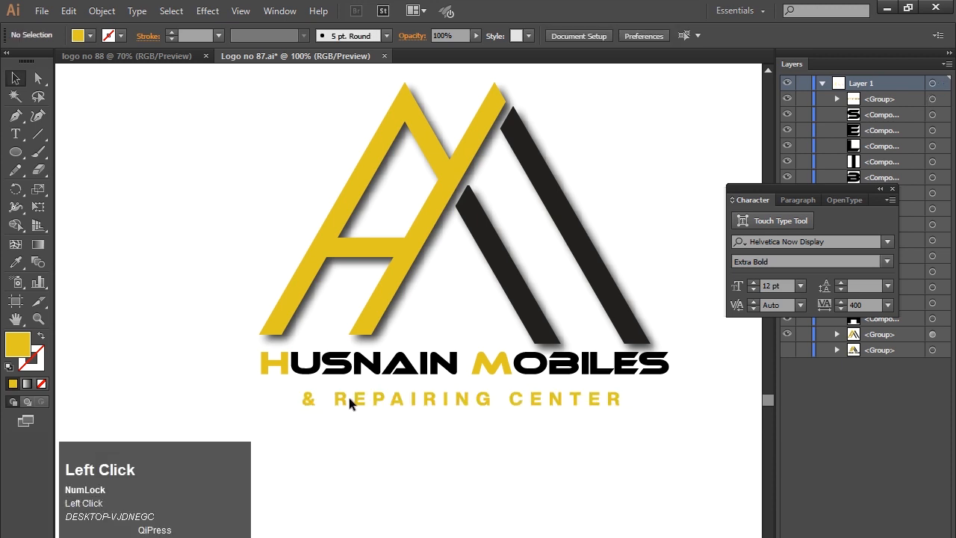
Group the monogram and the text lines, and expand the group's appearance.
left_click_drag(254, 120, 629, 423)
right_click(475, 205)
left_click(518, 296)
left_click(102, 10)
left_click(134, 186)
left_click(102, 11)
left_click(132, 171)
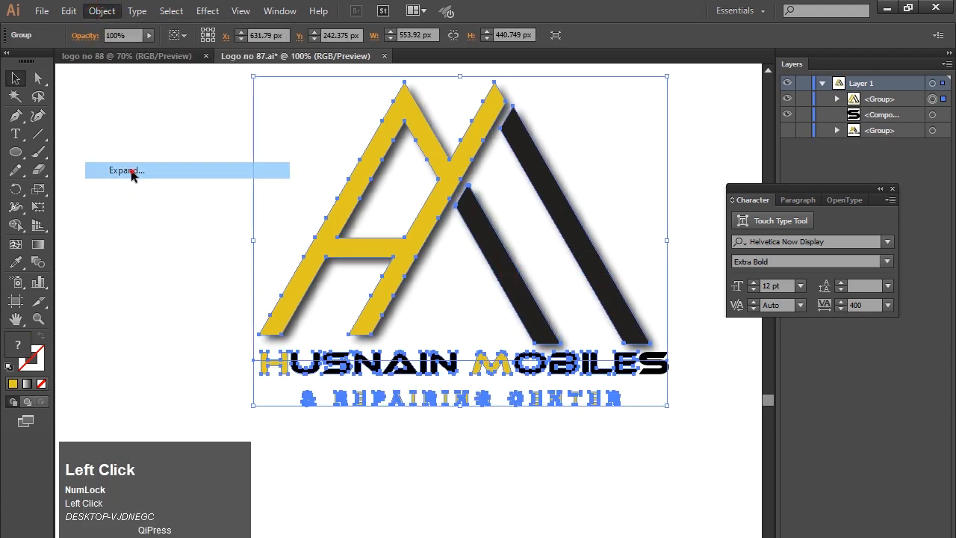
left_click(380, 461)
Enlarge the grouped logo to about 823 by 655 px and move it about 46 px right and 89 px down.
key("ctrl+0")
key("space")
left_click_drag(476, 531, 480, 395)
left_click_drag(288, 159, 514, 340)
left_click_drag(557, 313, 634, 371)
left_click_drag(463, 245, 492, 302)
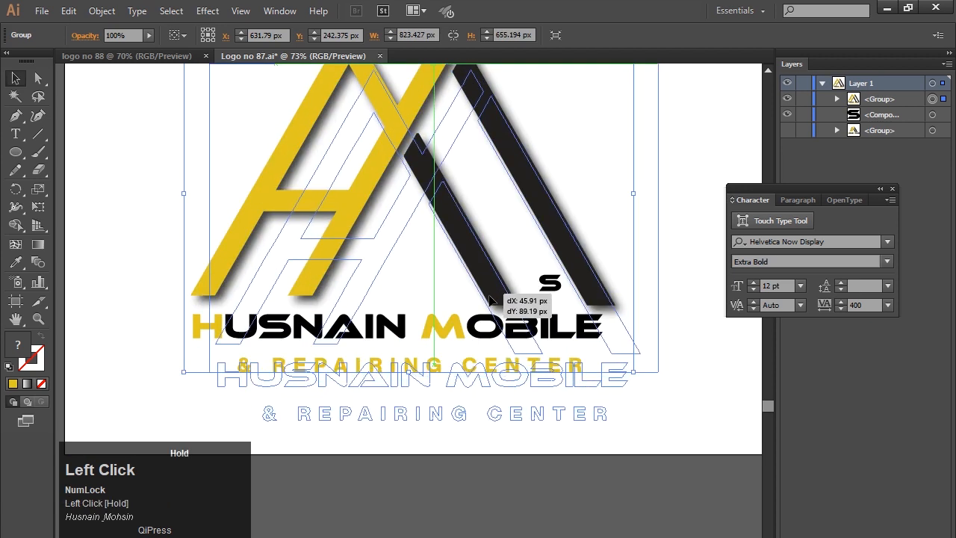
left_click(444, 508)
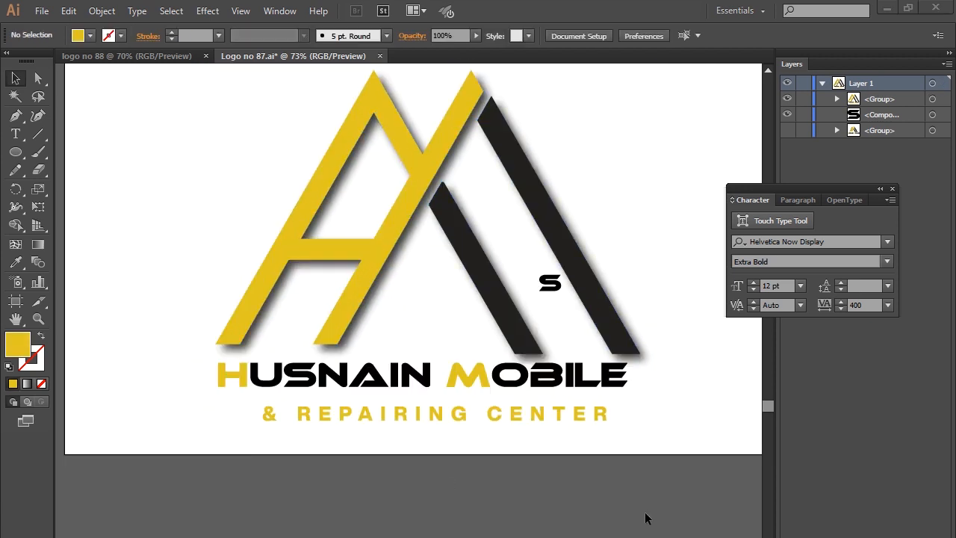
Move the loose S to the end of MOBILE and nudge it right into line with the other letters.
left_click_drag(550, 282, 657, 387)
key("Right")
key("Right")
key("Right")
key("Right")
key("Right")
key("Right")
key("Right")
key("Right")
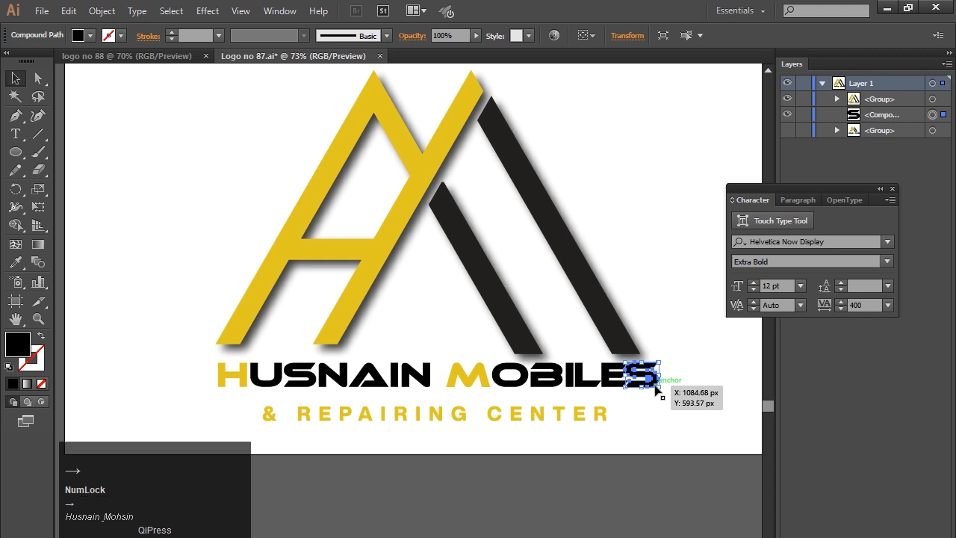
left_click(644, 415)
Group the S with the rest of the logo.
left_click_drag(695, 365, 560, 394)
key("ctrl+g")
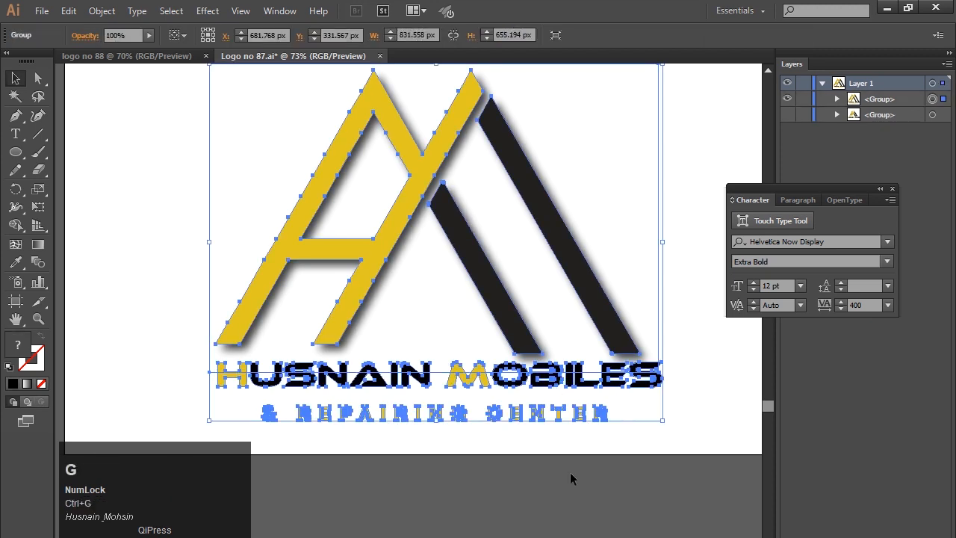
left_click(571, 473)
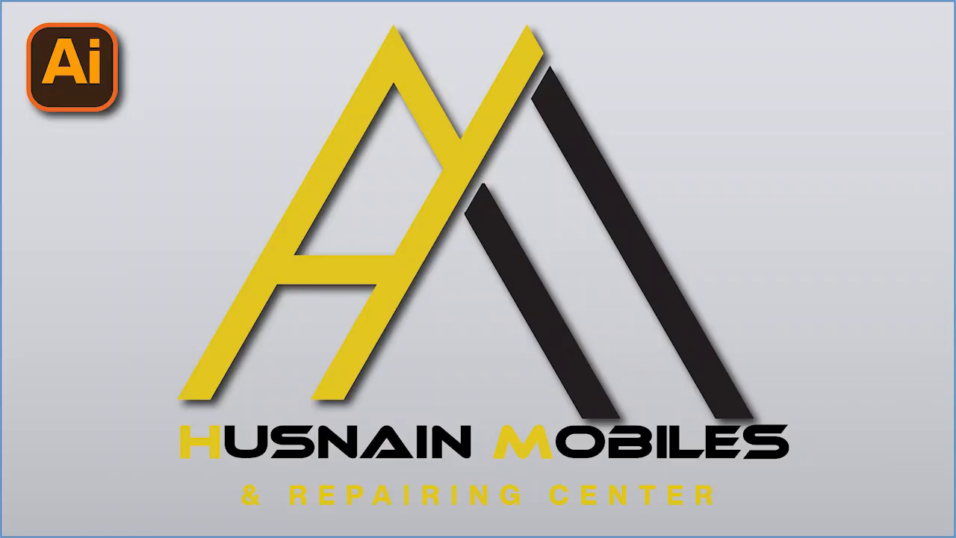